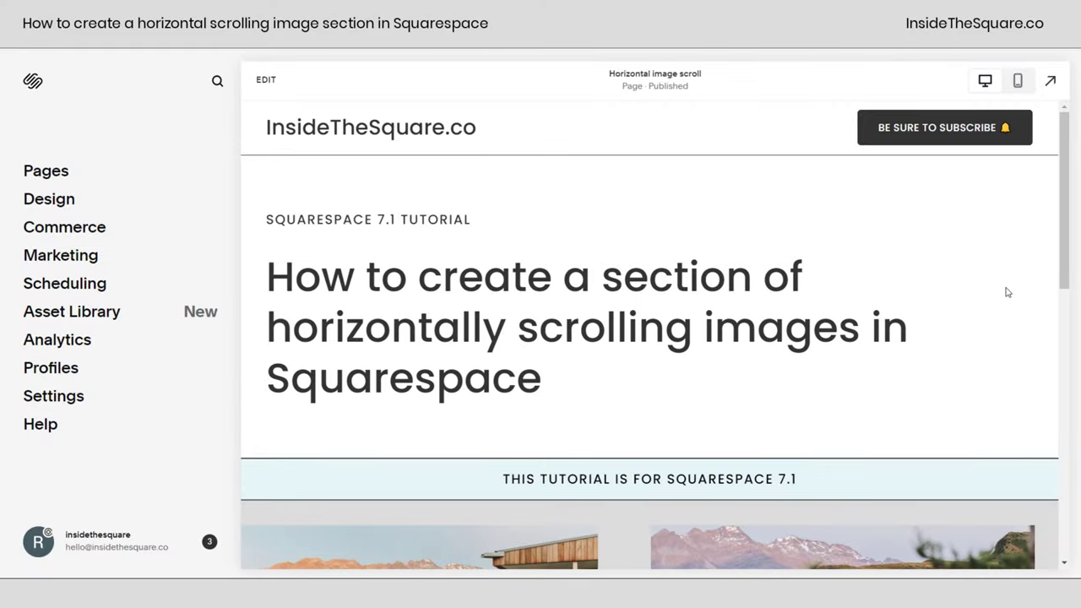
# - Review the sliding gallery and the 30s infinite slideshow CSS snippet in the page preview
pyautogui.scroll(-3, 1000, 291)
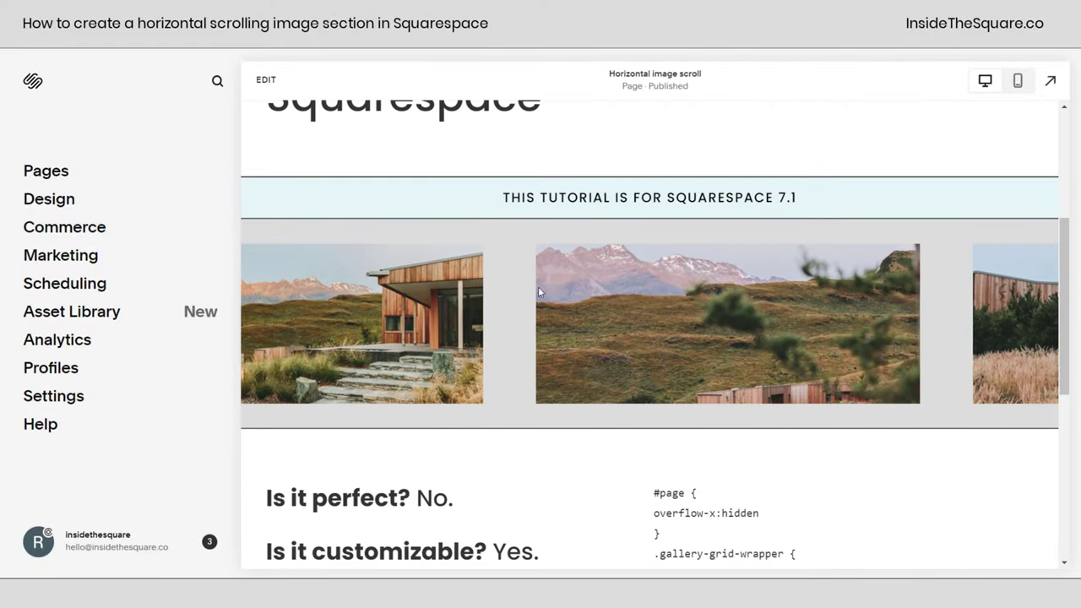
pyautogui.scroll(-3, 951, 366)
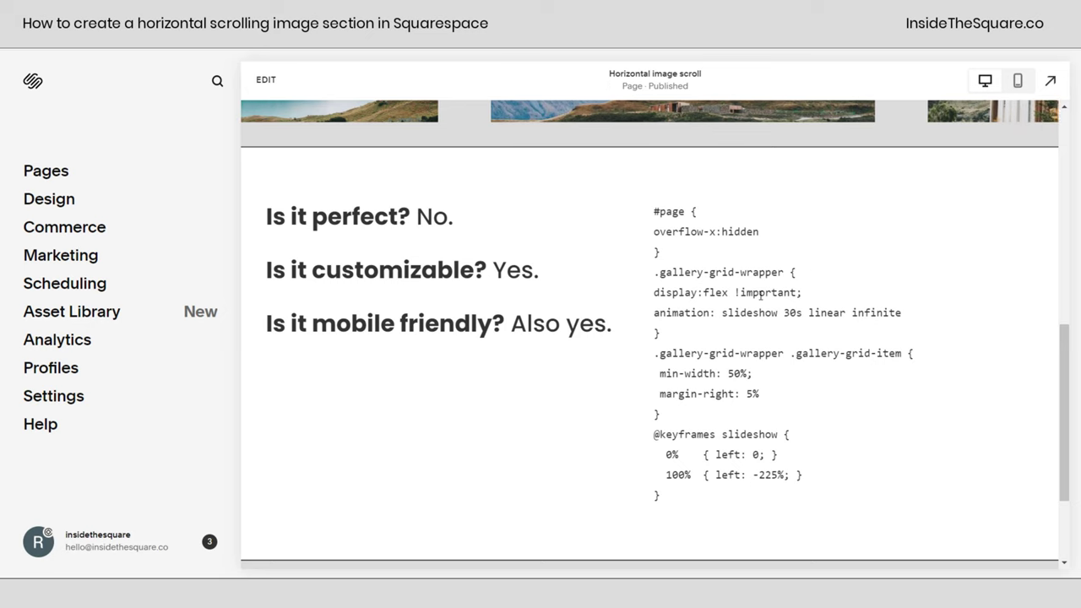
pyautogui.moveTo(629, 322); pyautogui.dragTo(511, 324)
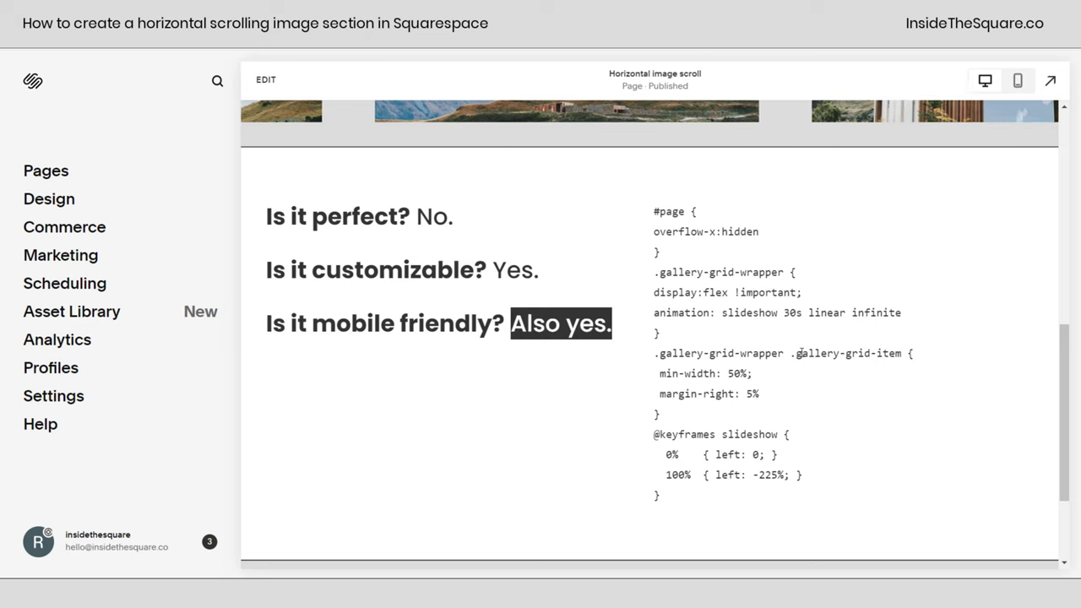
pyautogui.click(838, 366)
pyautogui.scroll(5, 838, 366)
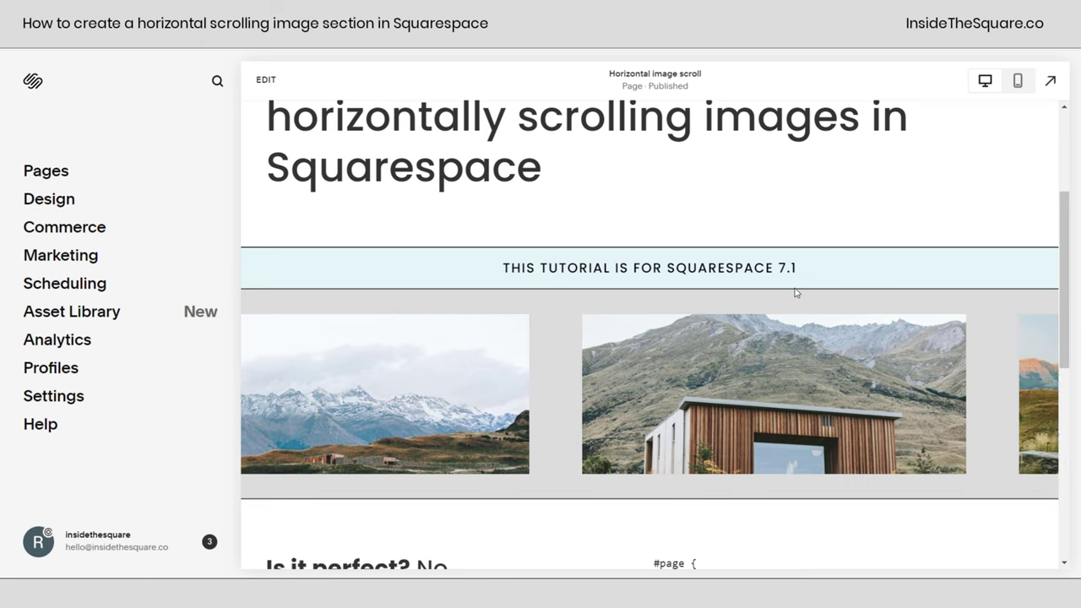
# - Delete all code from Design > Custom CSS and save the emptied stylesheet
pyautogui.click(90, 206)
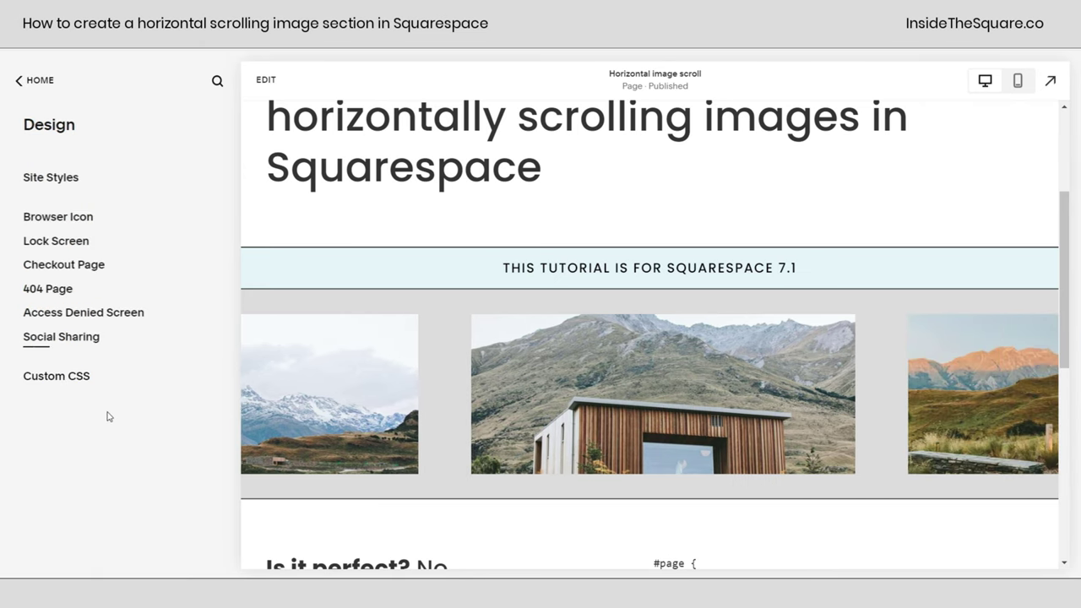
pyautogui.click(101, 392)
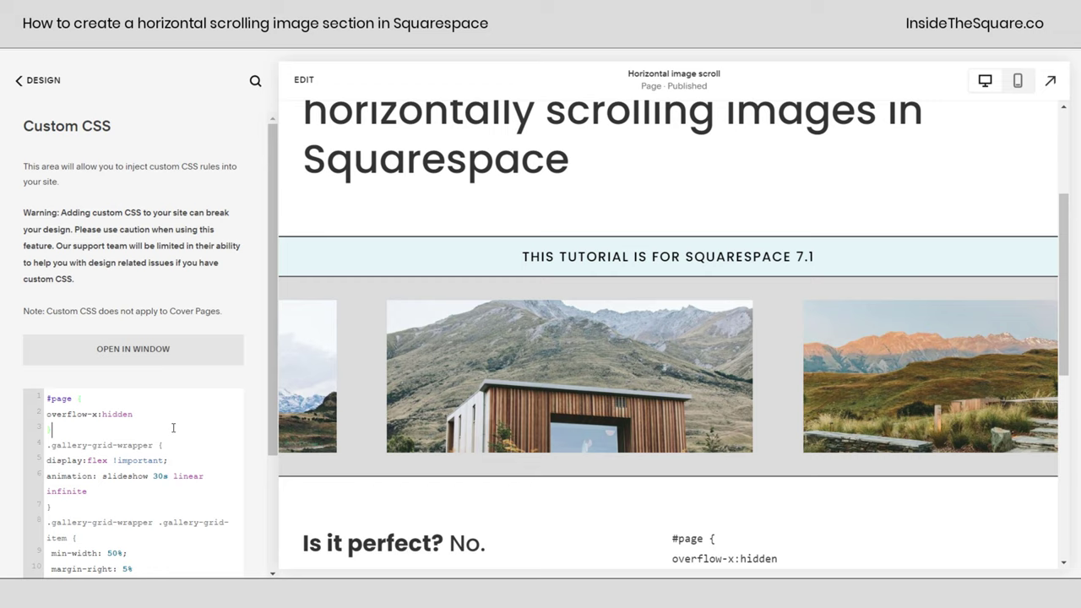
pyautogui.hotkey('ctrl', 'a')
pyautogui.press('Delete')
pyautogui.click(48, 80)
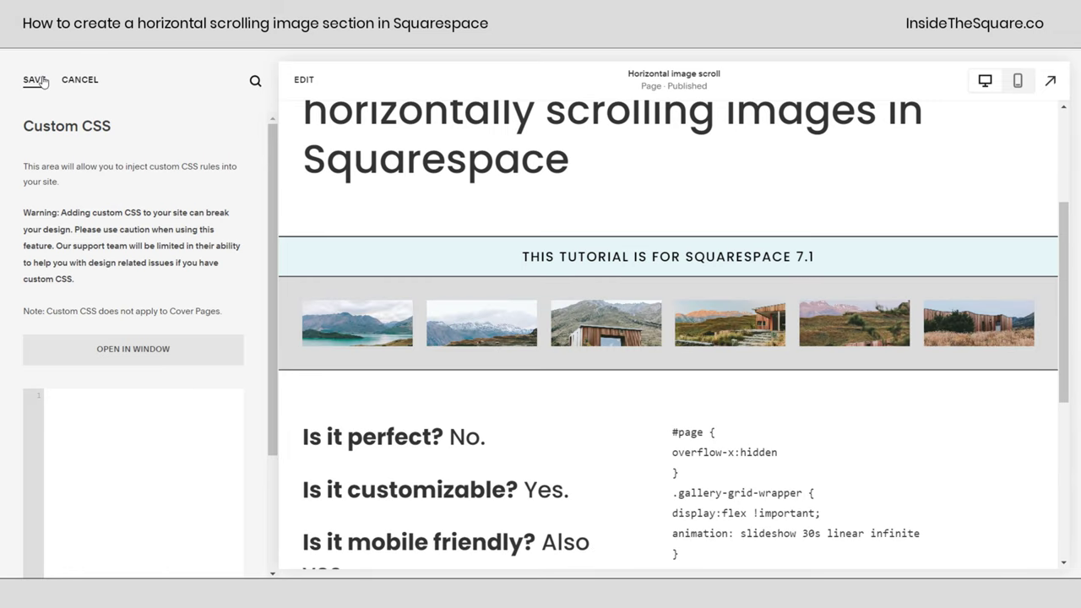
pyautogui.click(33, 81)
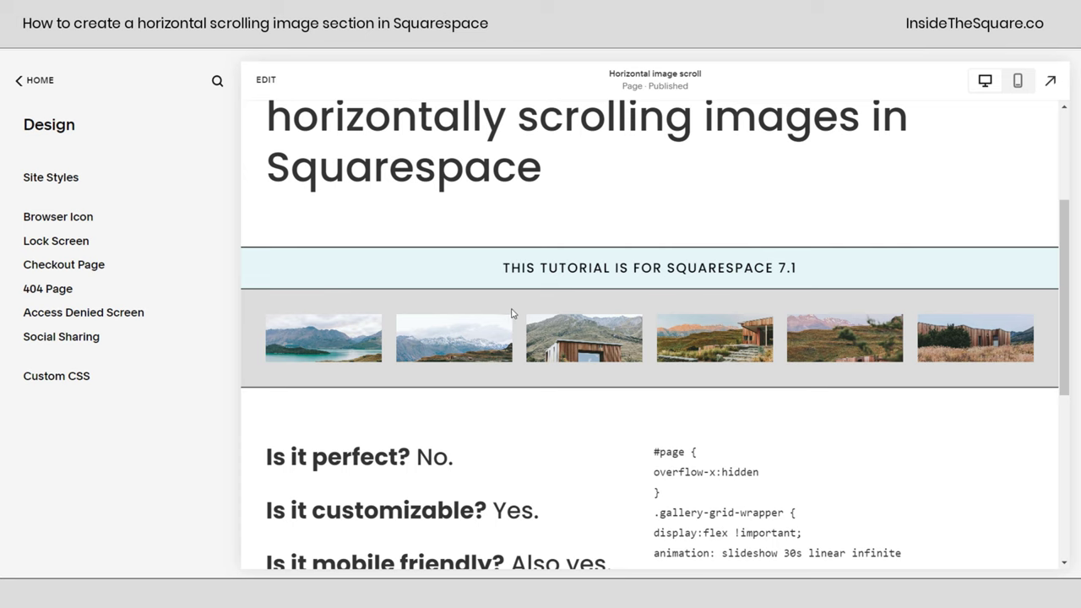
# - Start editing the page and browse Images section layouts for a new section below the banner
pyautogui.click(25, 81)
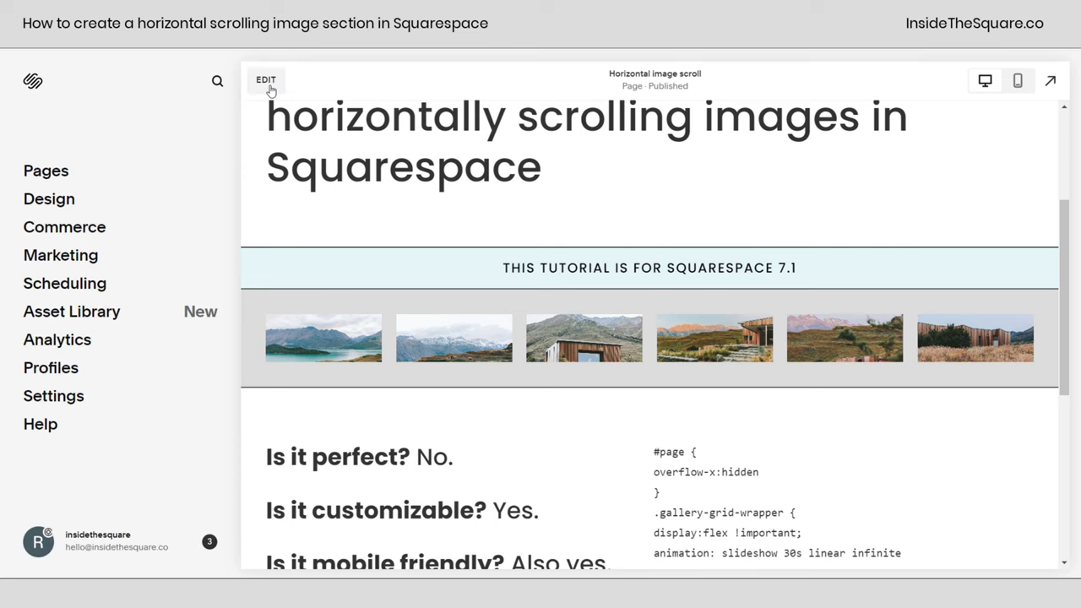
pyautogui.click(466, 338)
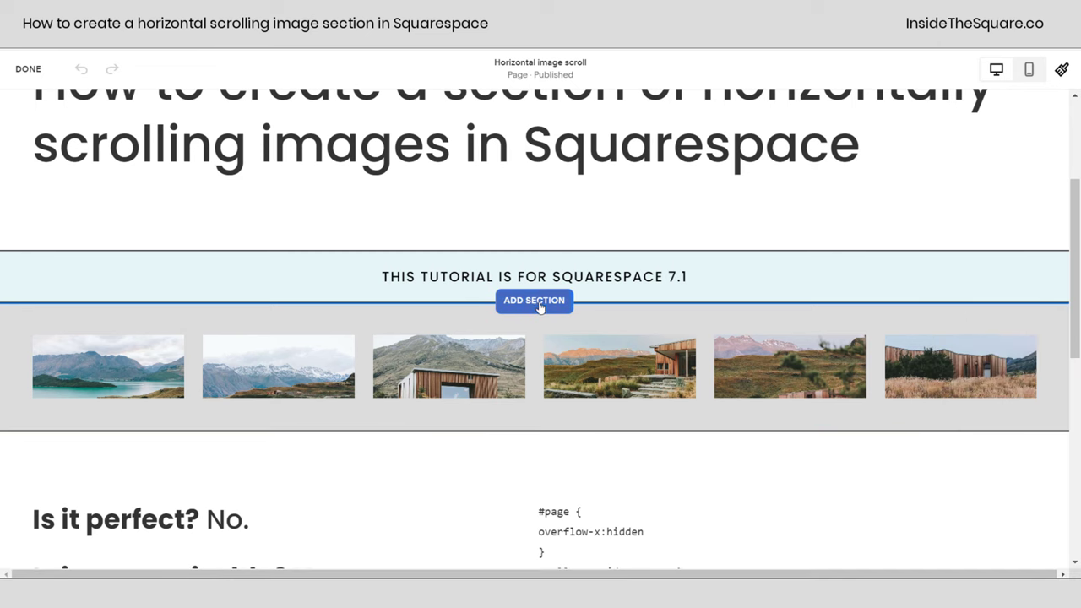
pyautogui.click(542, 304)
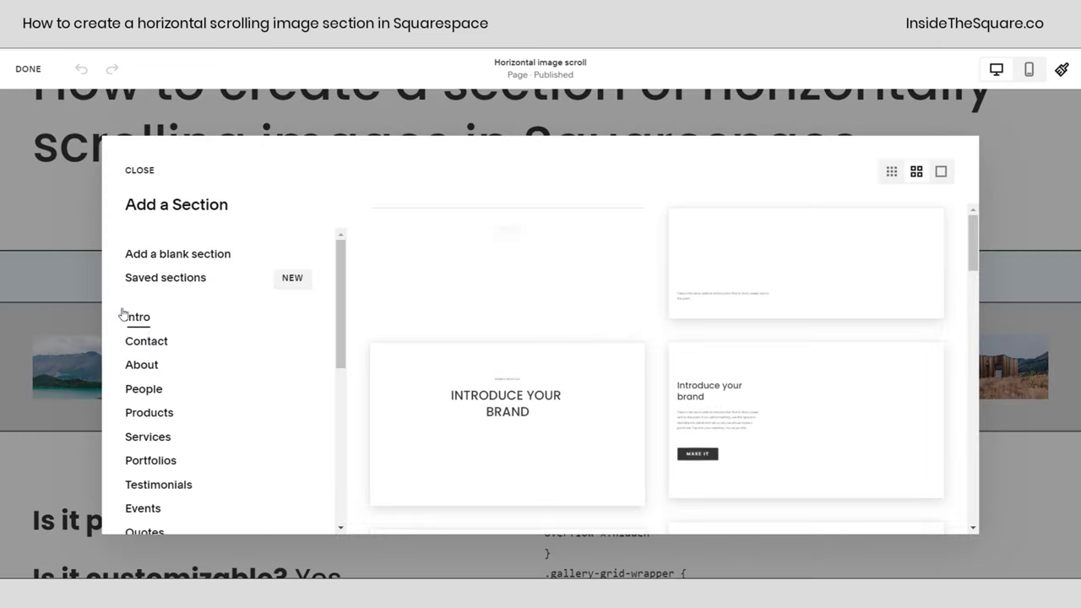
pyautogui.scroll(-1, 192, 386)
pyautogui.scroll(-1, 193, 386)
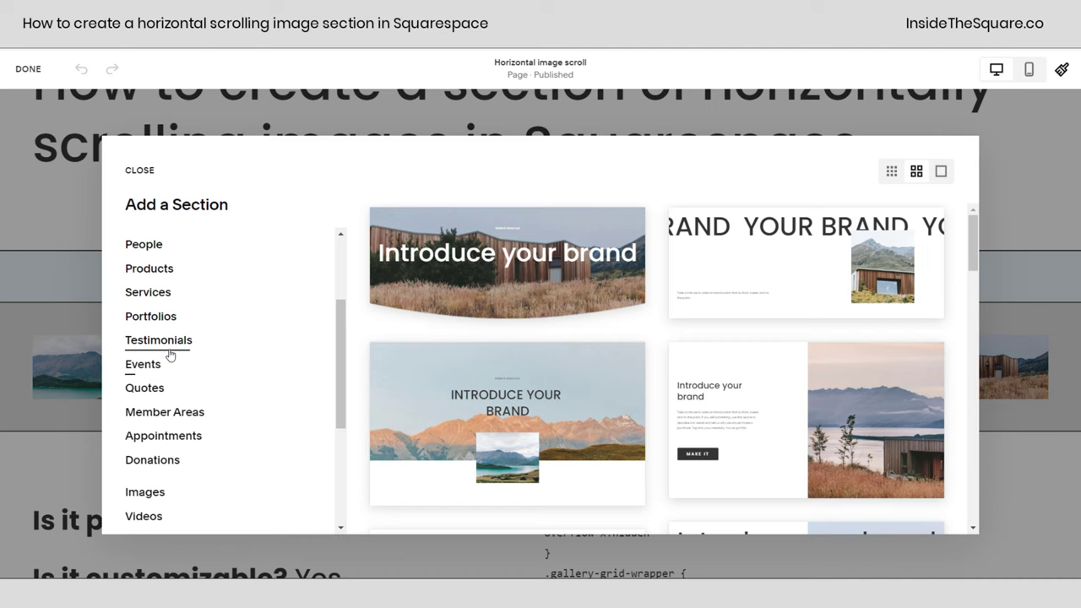
pyautogui.scroll(-2, 198, 371)
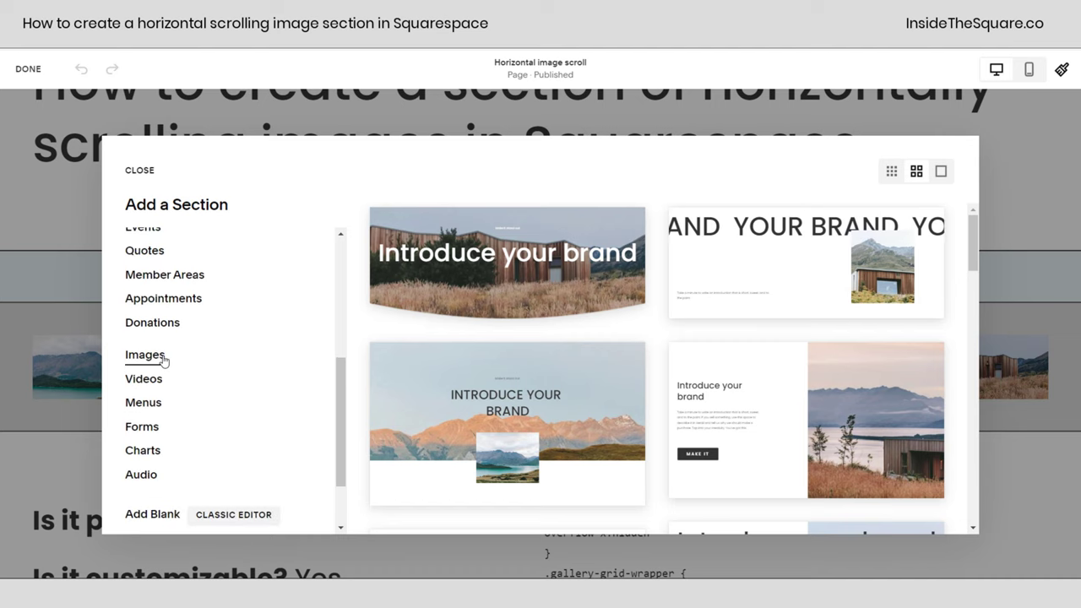
pyautogui.click(162, 358)
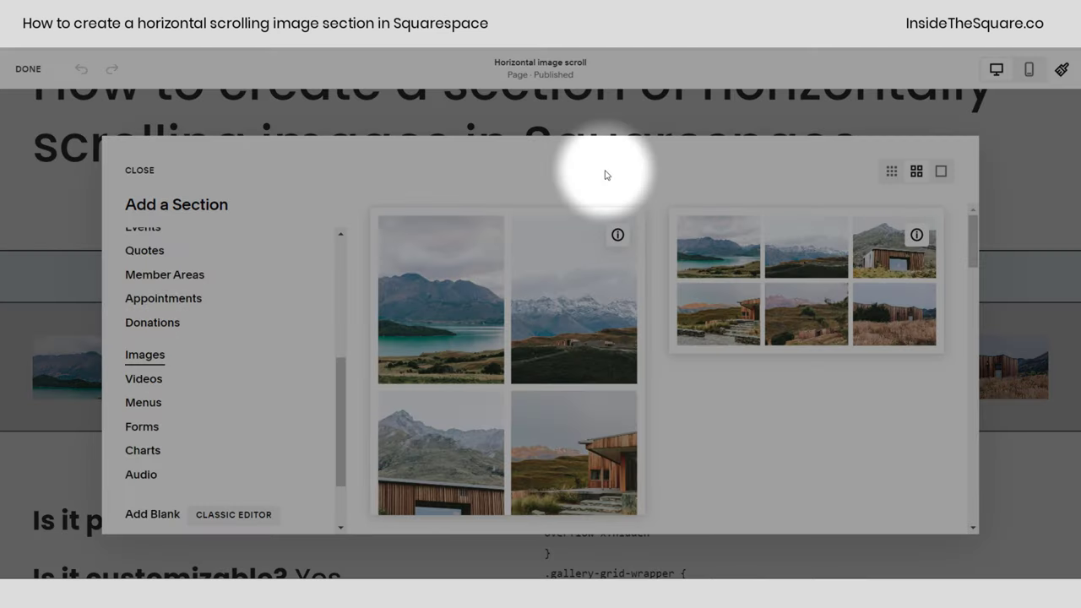
pyautogui.moveTo(623, 234)
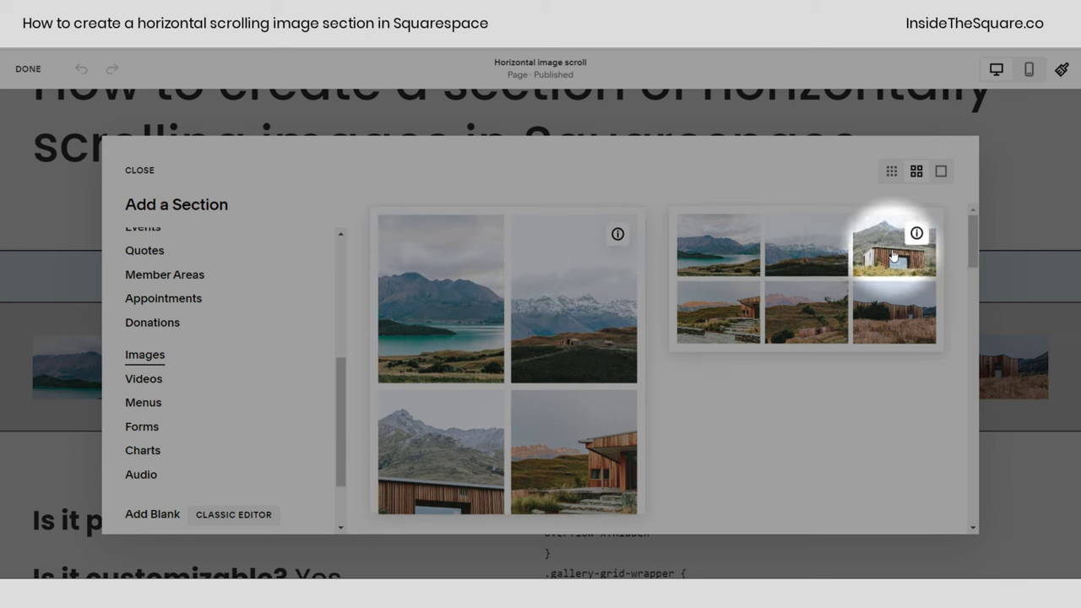
pyautogui.moveTo(920, 234)
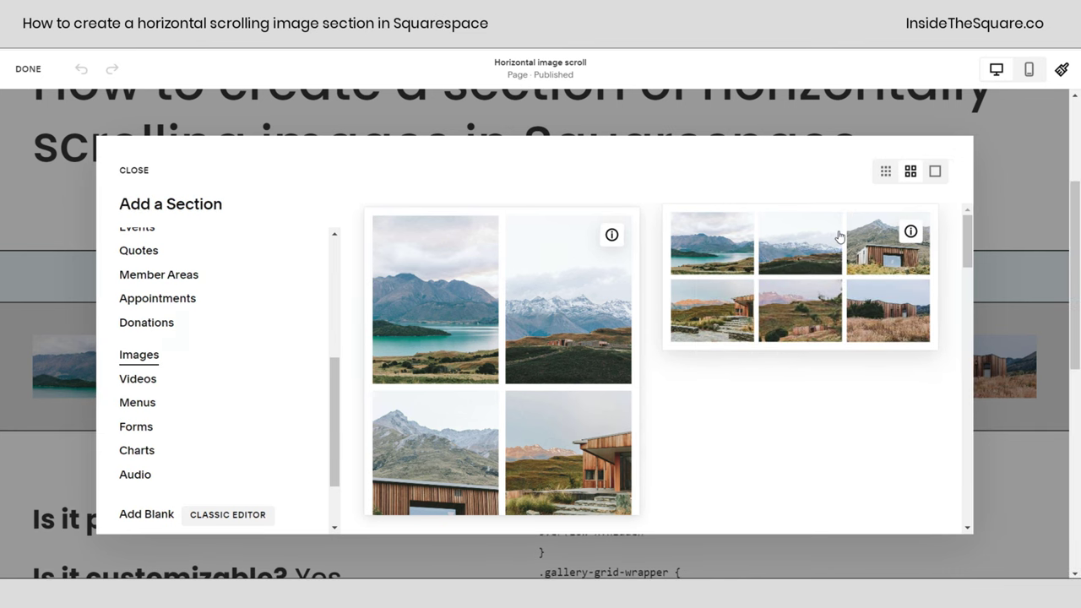
# - Insert the six-image 3x2 grid gallery section and open its image editor
pyautogui.click(839, 237)
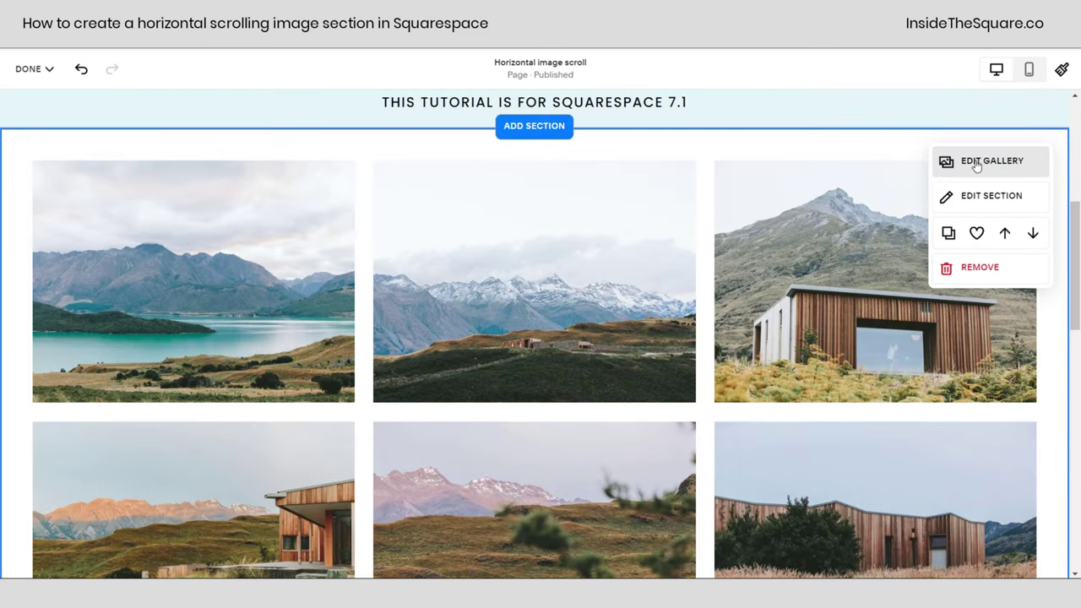
pyautogui.click(976, 164)
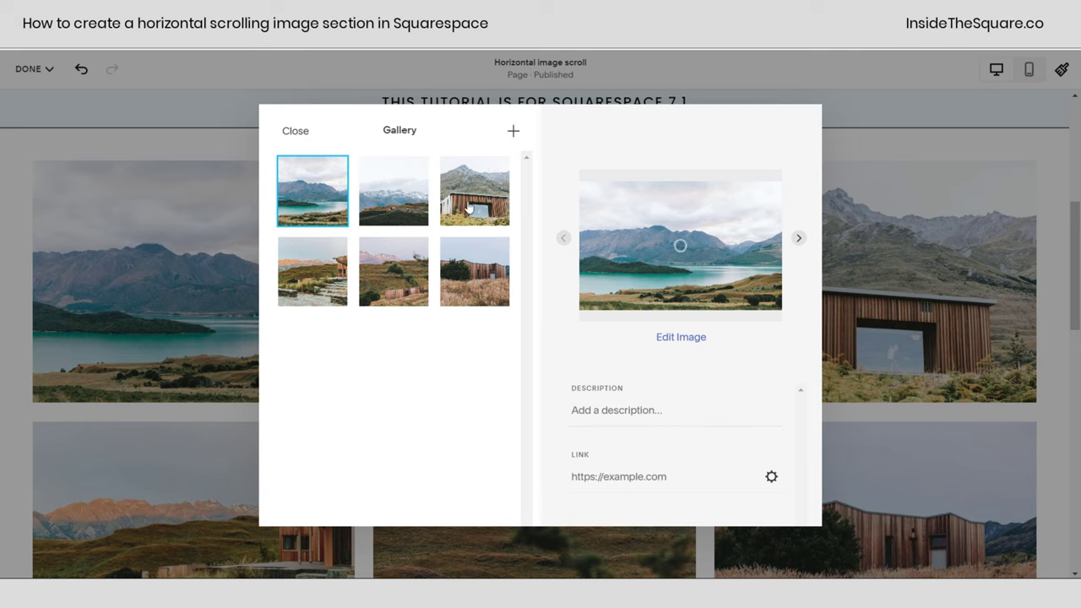
pyautogui.click(514, 130)
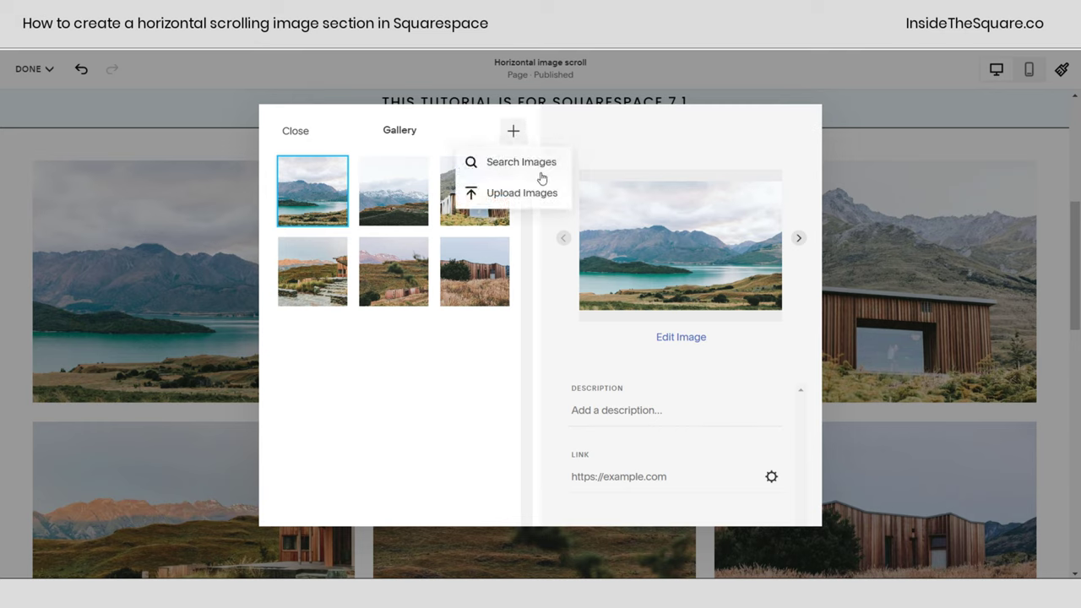
pyautogui.click(420, 358)
# - Move the cabin-in-grass photo to first and the lake photo to fifth, then verify the order
pyautogui.moveTo(454, 275); pyautogui.dragTo(393, 193)
pyautogui.moveTo(312, 190); pyautogui.dragTo(444, 282)
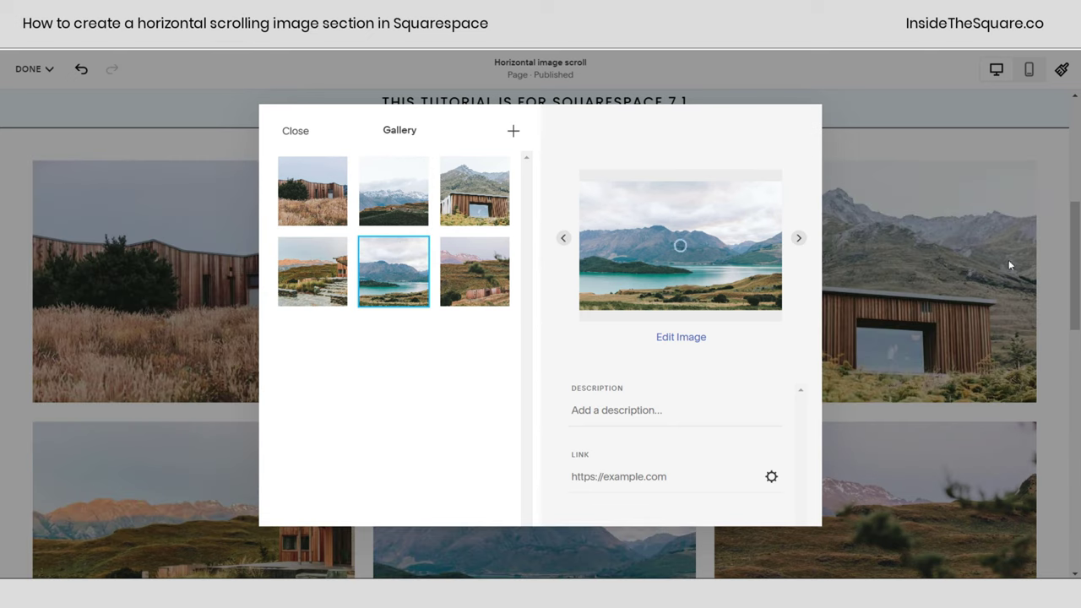
pyautogui.click(992, 240)
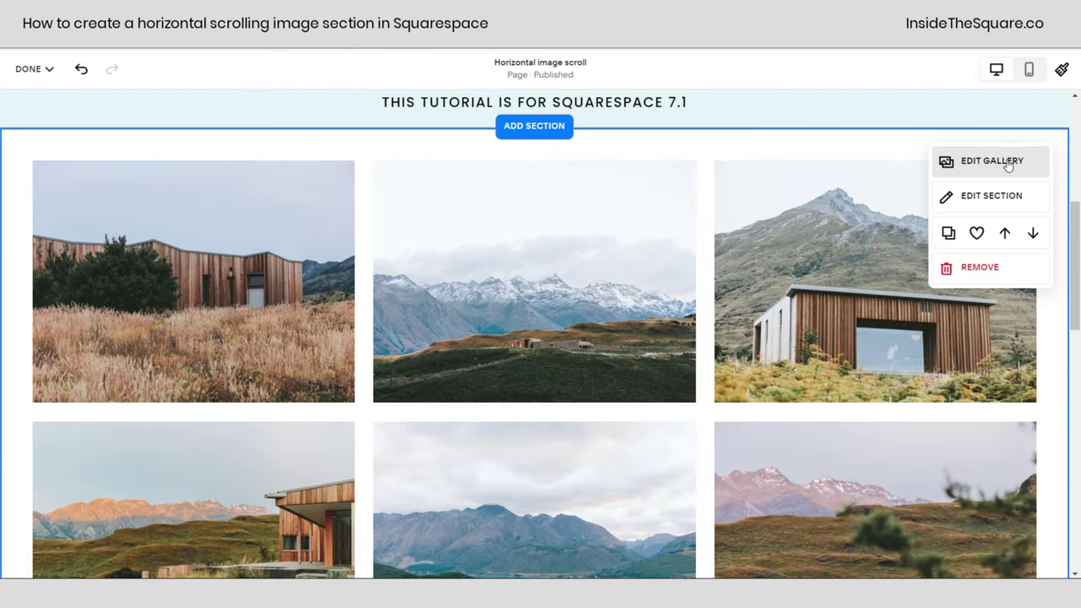
pyautogui.click(1008, 163)
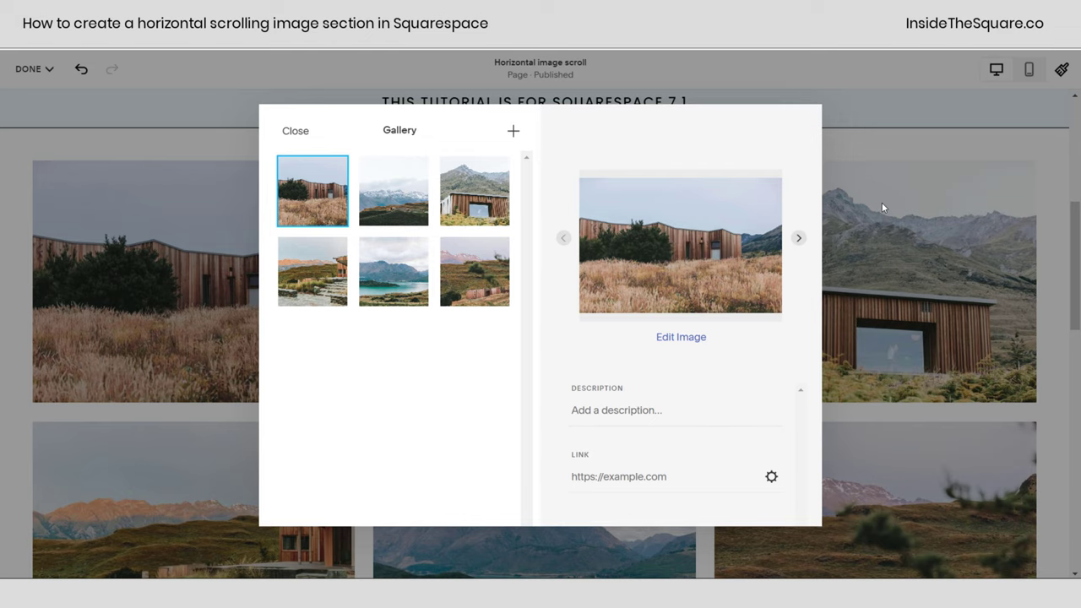
pyautogui.click(882, 202)
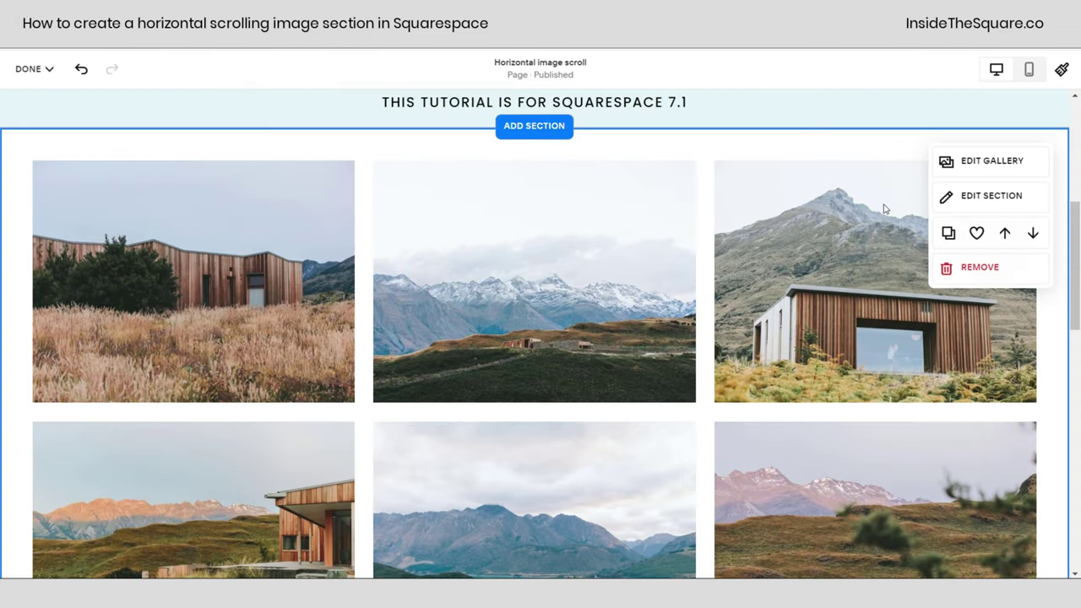
pyautogui.click(1004, 196)
pyautogui.click(946, 296)
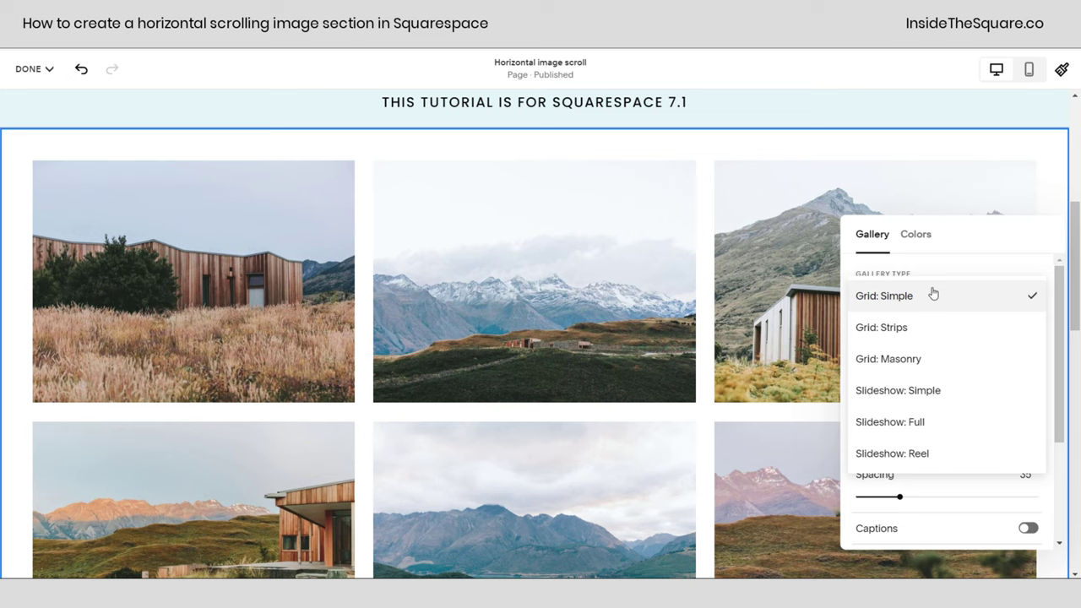
pyautogui.click(930, 296)
pyautogui.scroll(-3, 930, 330)
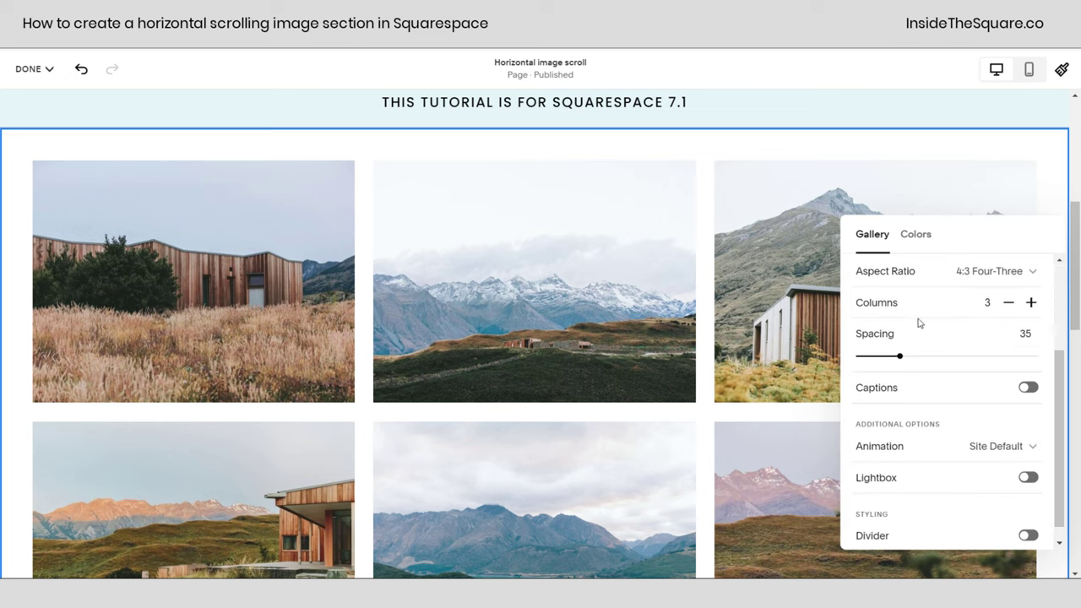
pyautogui.click(1032, 302)
pyautogui.click(1031, 303)
pyautogui.click(1031, 303)
pyautogui.moveTo(959, 234); pyautogui.dragTo(629, 146)
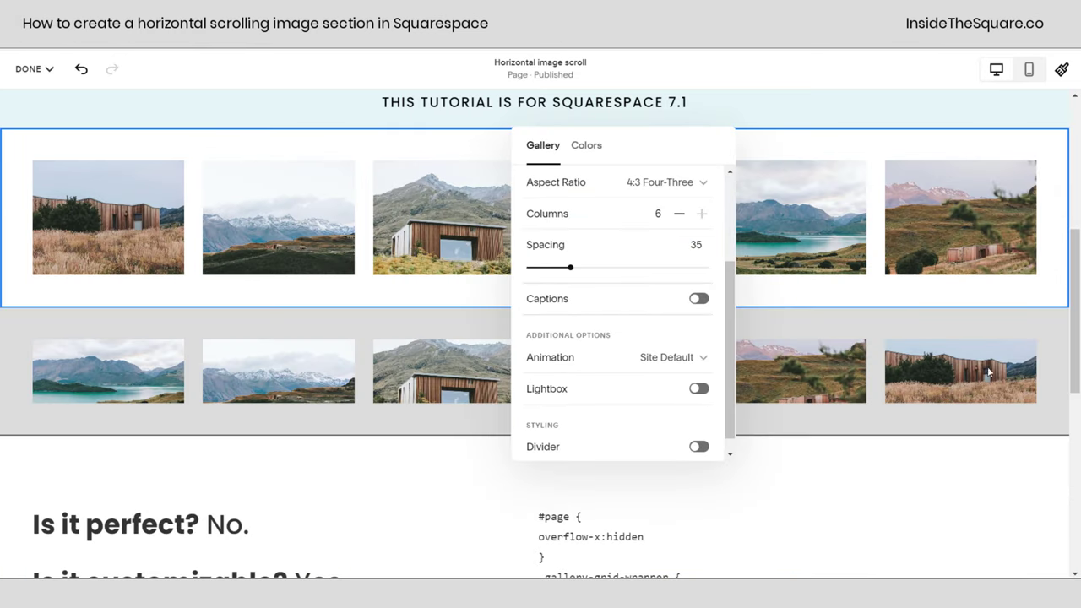
pyautogui.click(542, 189)
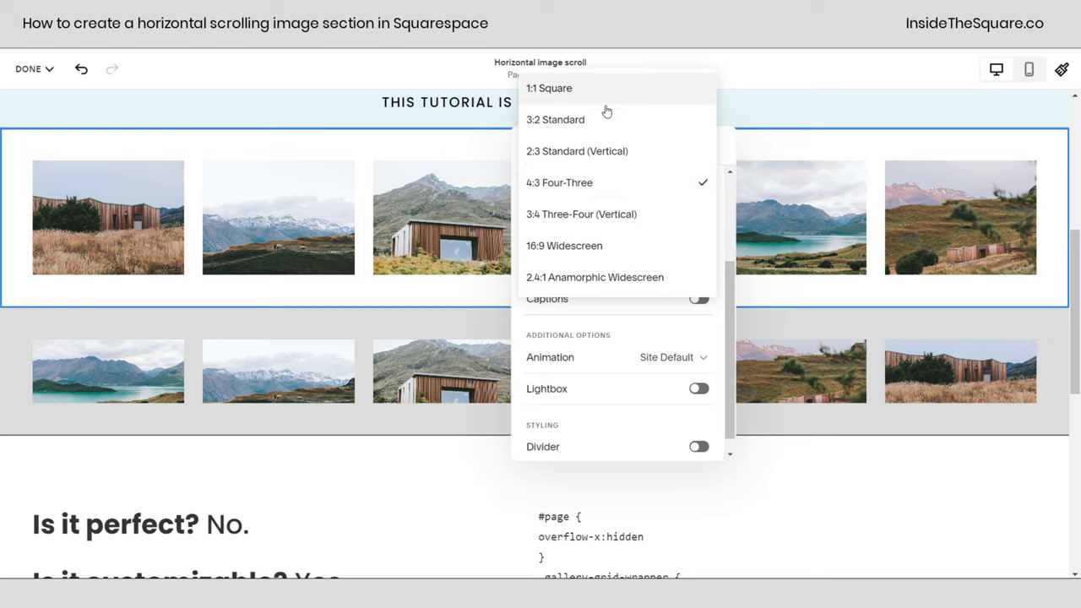
pyautogui.click(665, 188)
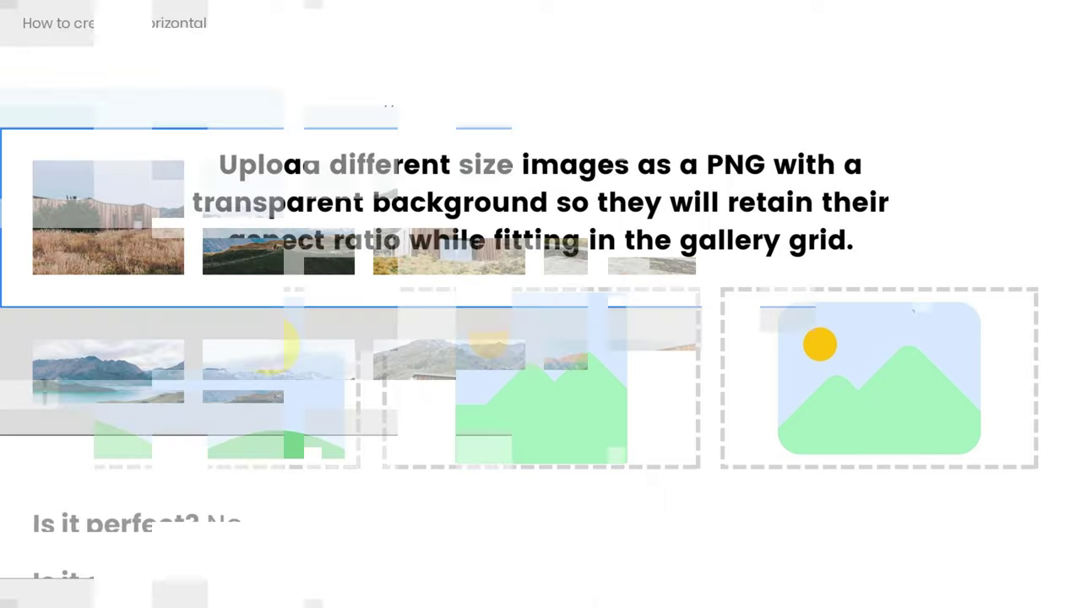
# - Keep the gallery's 4:3 aspect ratio, close its settings, and save the page edits
pyautogui.click(960, 316)
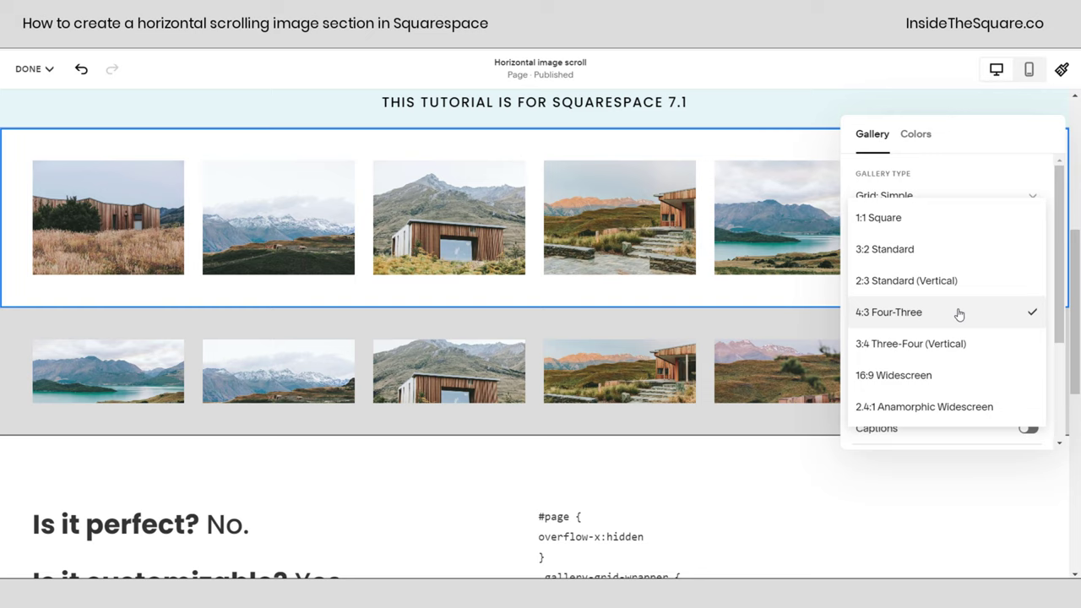
pyautogui.click(802, 300)
pyautogui.click(795, 301)
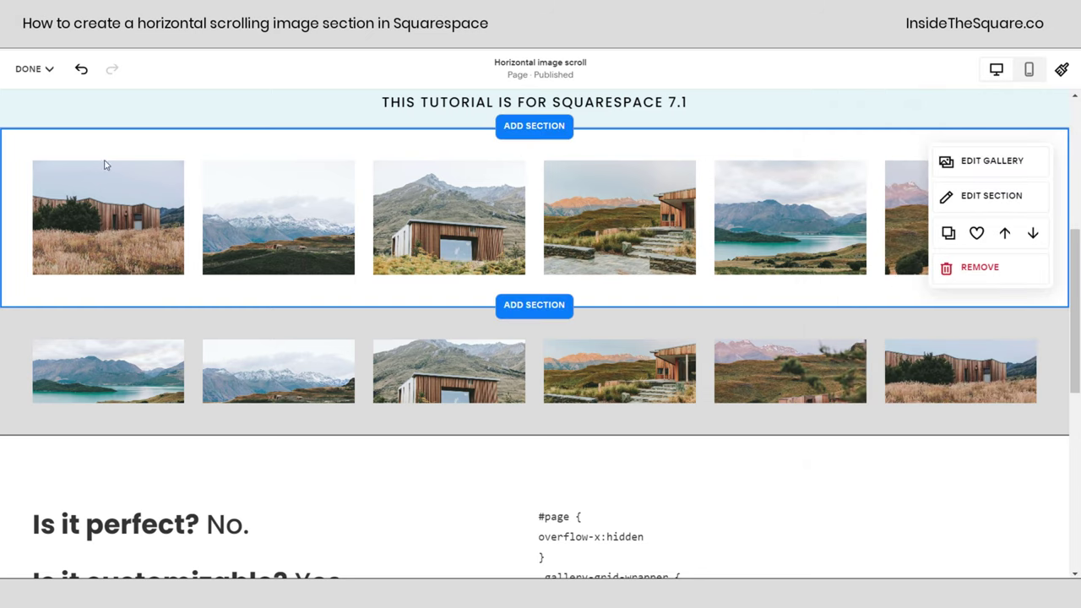
pyautogui.click(52, 72)
pyautogui.click(62, 111)
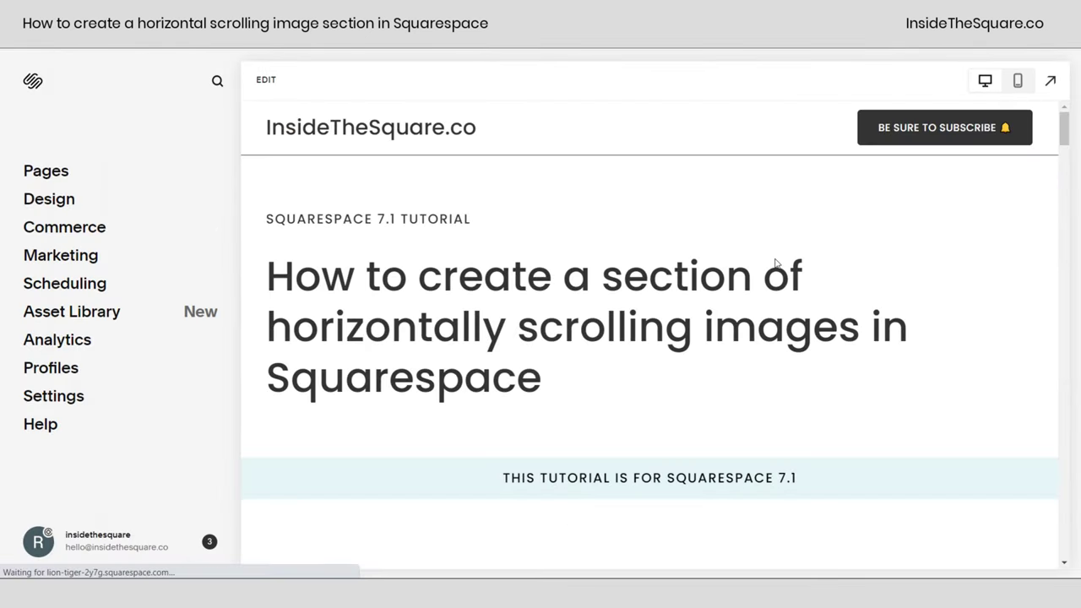
# - Highlight the #page overflow-x:hidden rule in the preview's CSS snippet
pyautogui.scroll(-10, 845, 265)
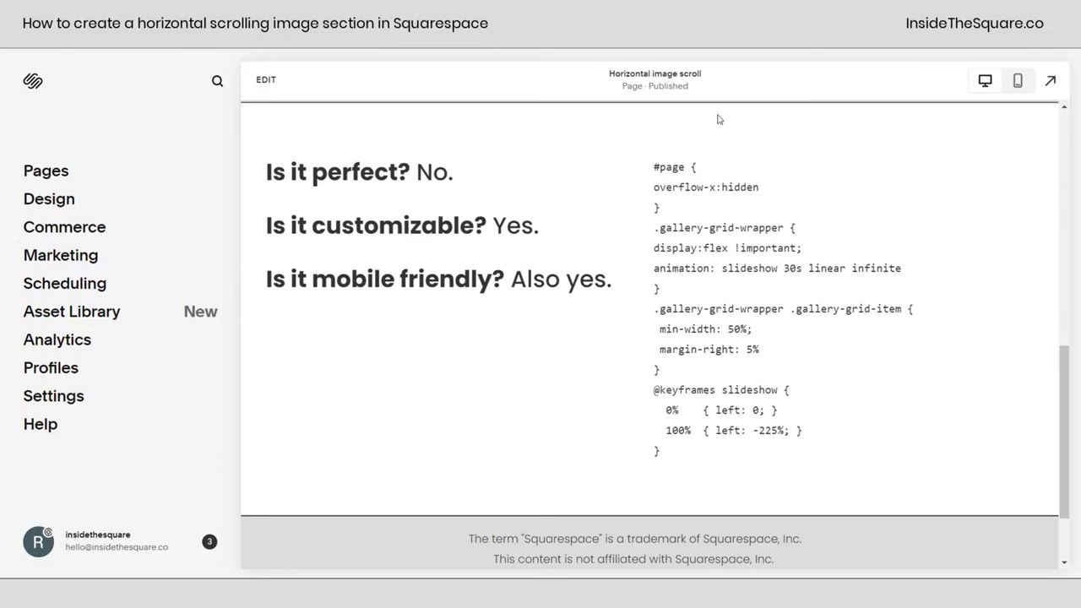
pyautogui.moveTo(656, 205); pyautogui.dragTo(641, 172)
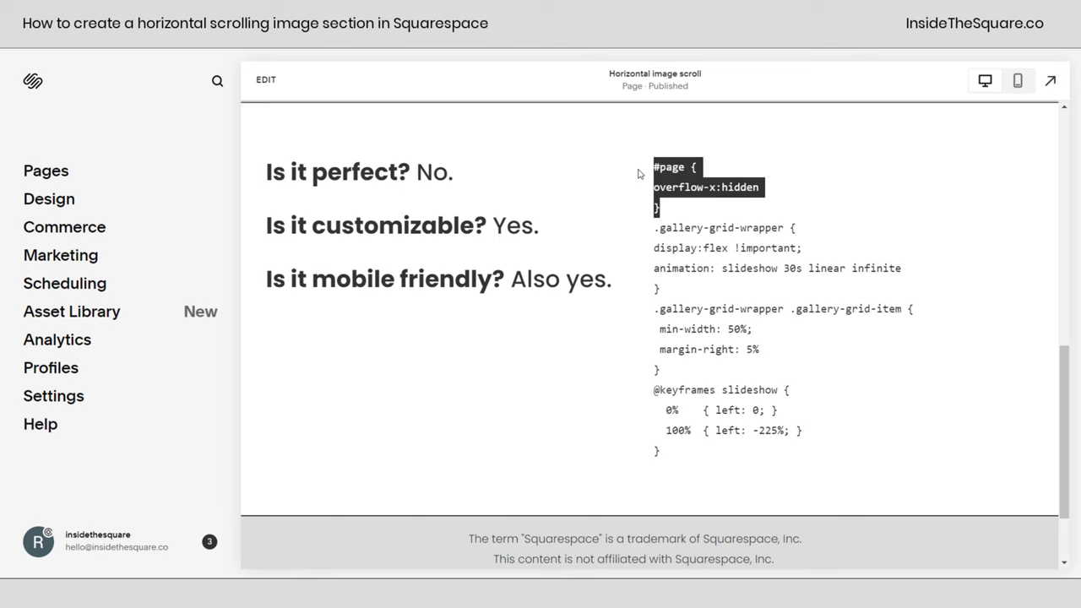
pyautogui.click(783, 211)
pyautogui.scroll(5, 663, 330)
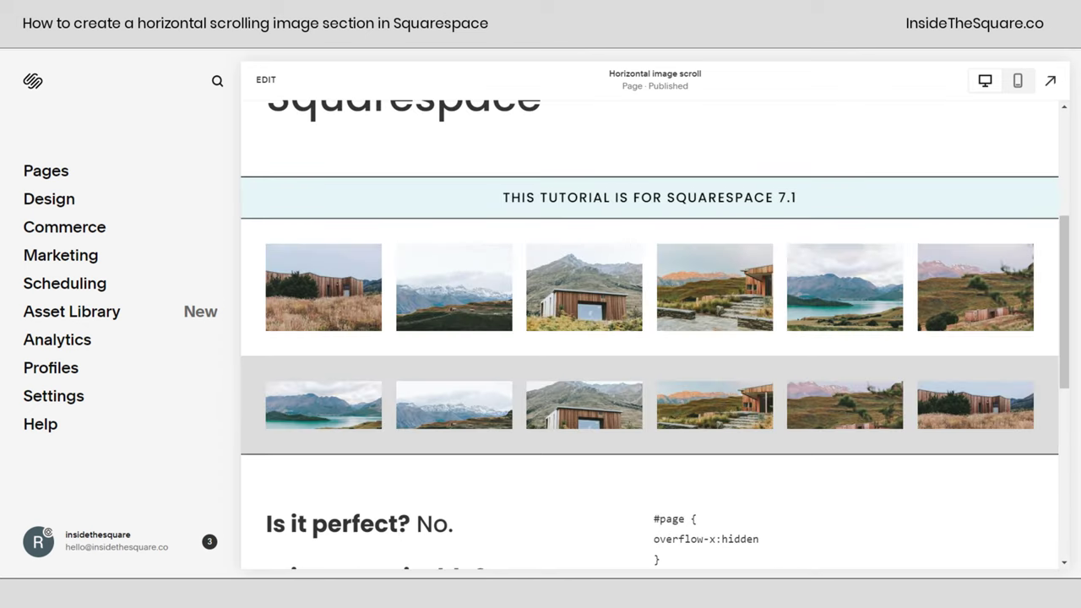
pyautogui.scroll(-3, 741, 316)
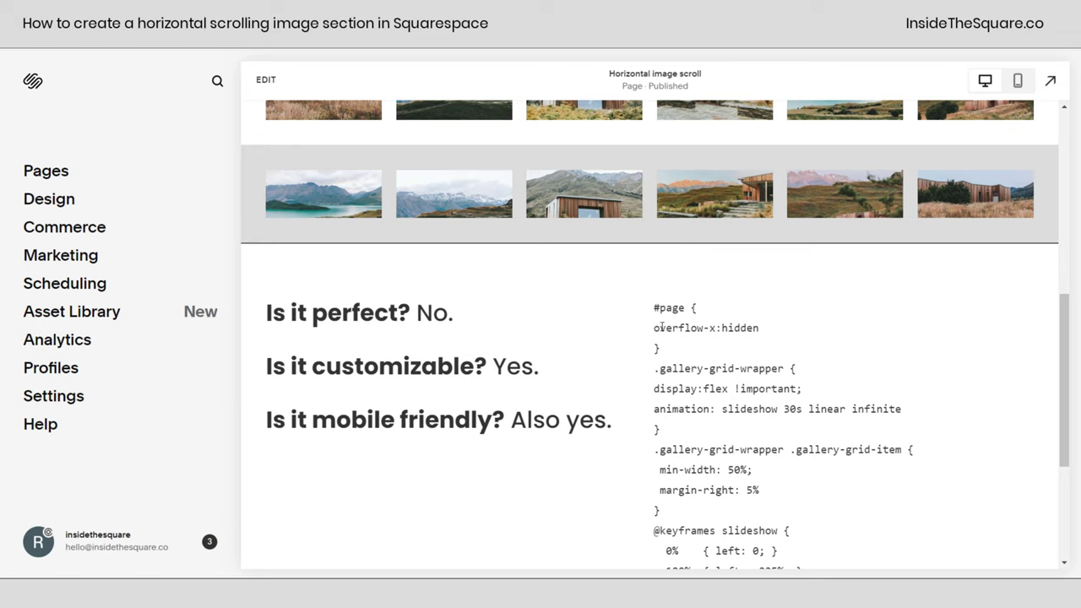
pyautogui.moveTo(660, 348); pyautogui.dragTo(654, 305)
pyautogui.scroll(-2, 799, 342)
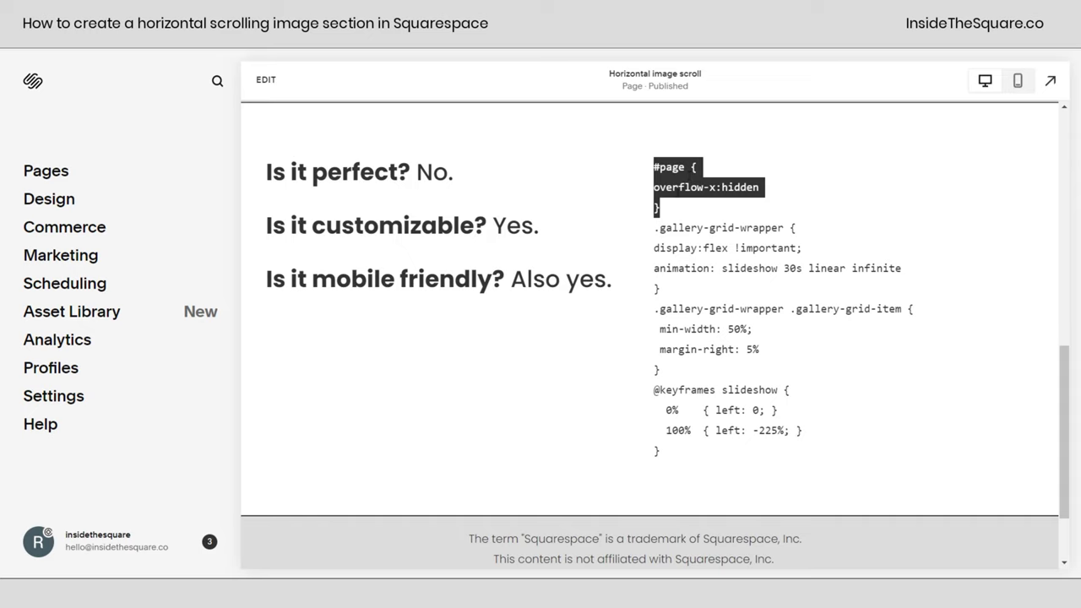
pyautogui.click(671, 229)
pyautogui.moveTo(656, 228); pyautogui.dragTo(691, 375)
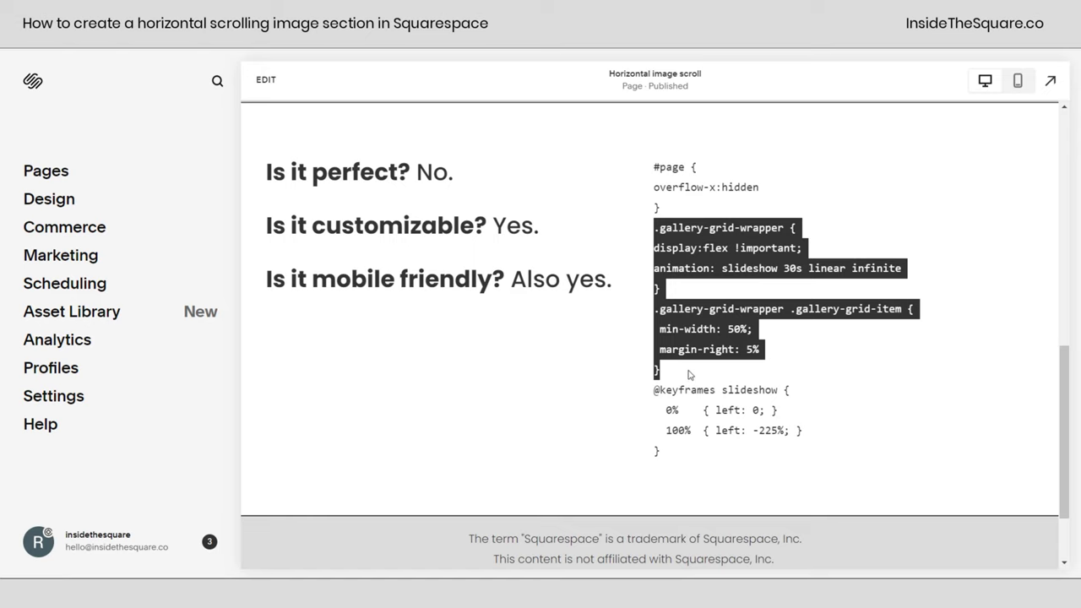
pyautogui.moveTo(682, 458); pyautogui.dragTo(652, 395)
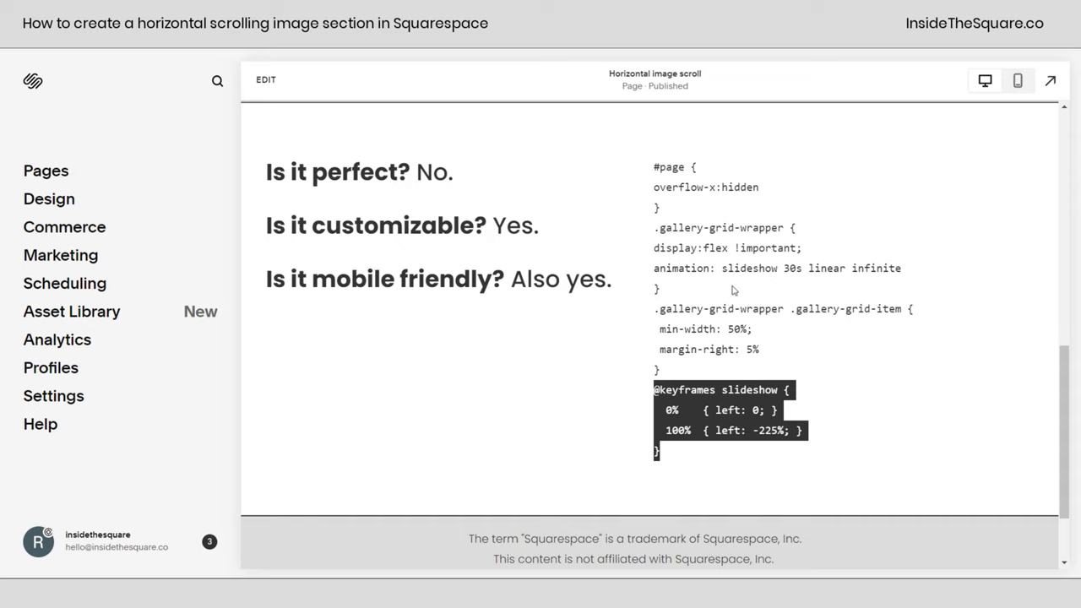
pyautogui.moveTo(722, 269); pyautogui.dragTo(902, 268)
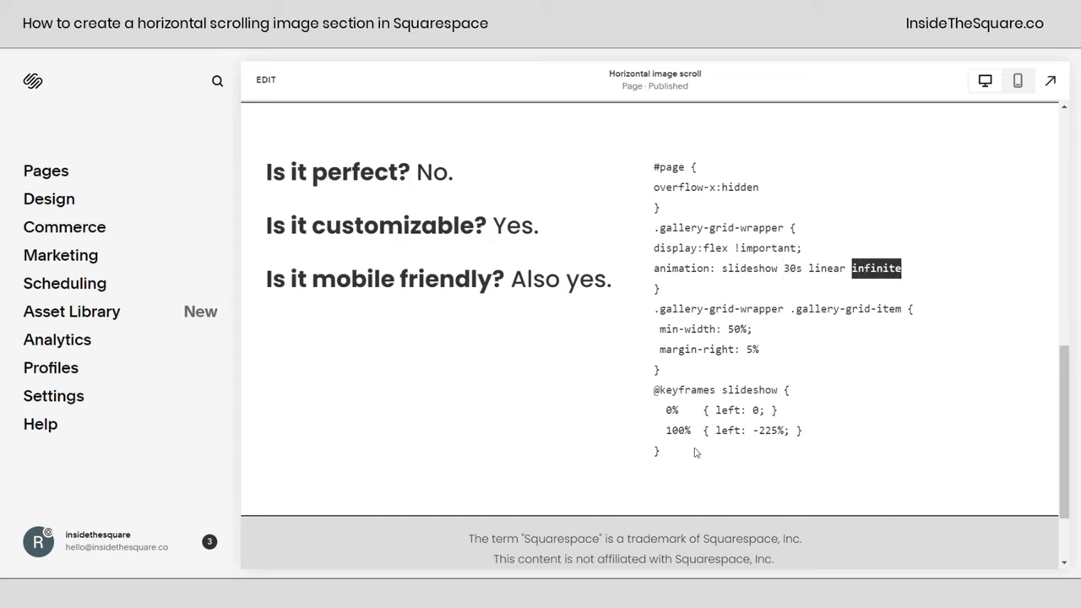
pyautogui.moveTo(676, 457); pyautogui.dragTo(653, 169)
pyautogui.hotkey('ctrl', 'c')
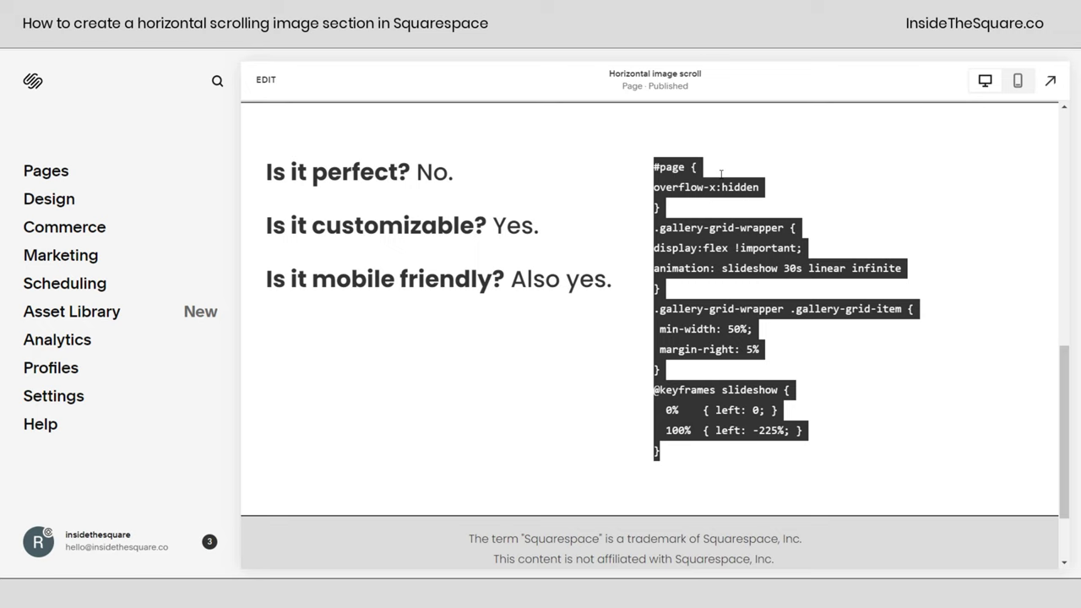
pyautogui.click(852, 171)
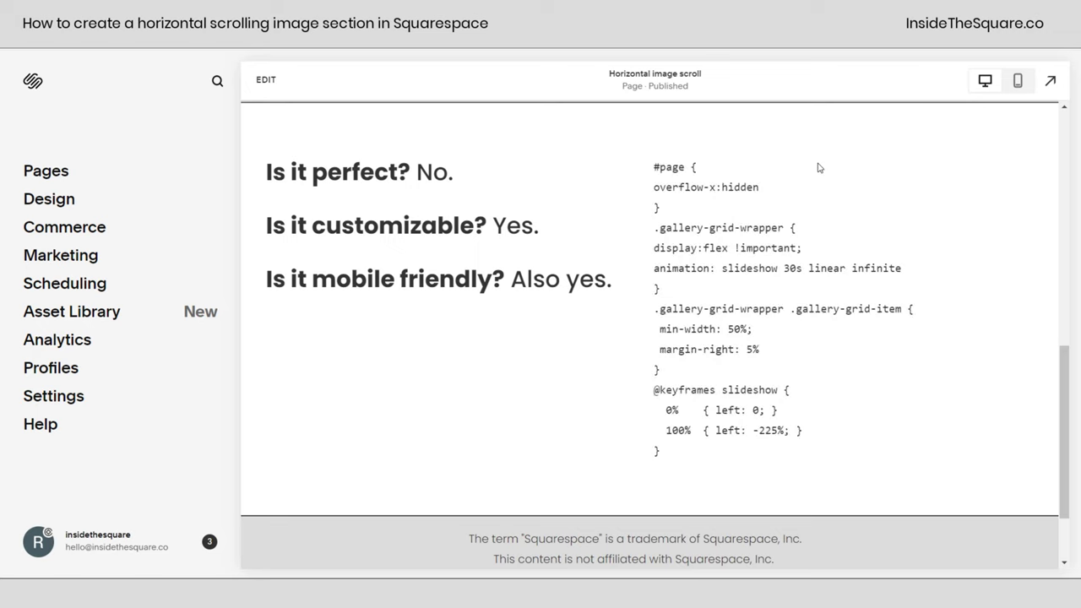
# - Paste the copied slideshow CSS into the site's Custom CSS editor
pyautogui.click(75, 202)
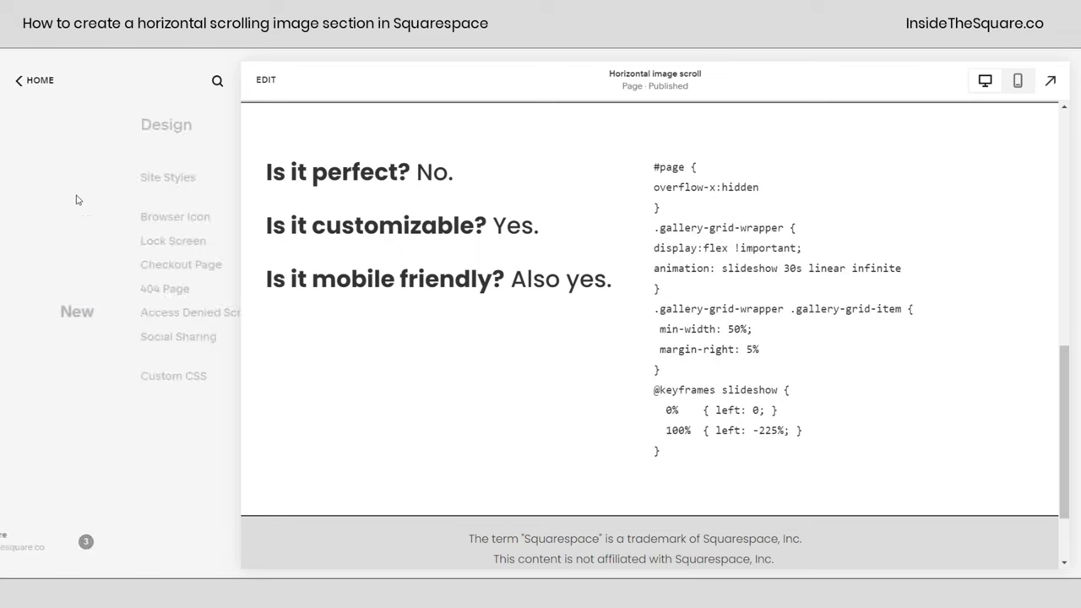
pyautogui.click(86, 380)
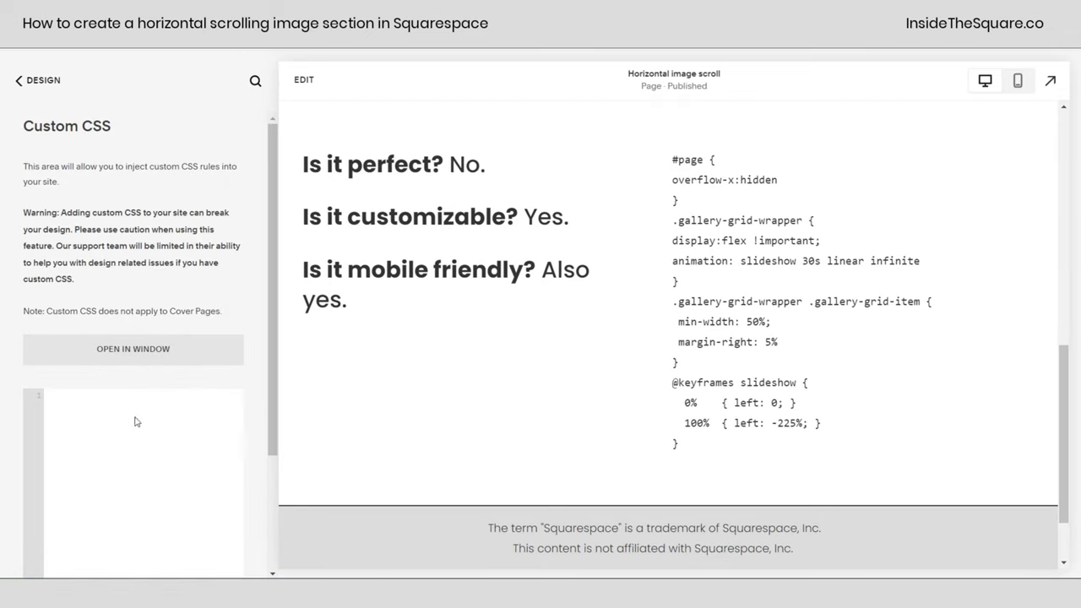
pyautogui.scroll(4, 699, 295)
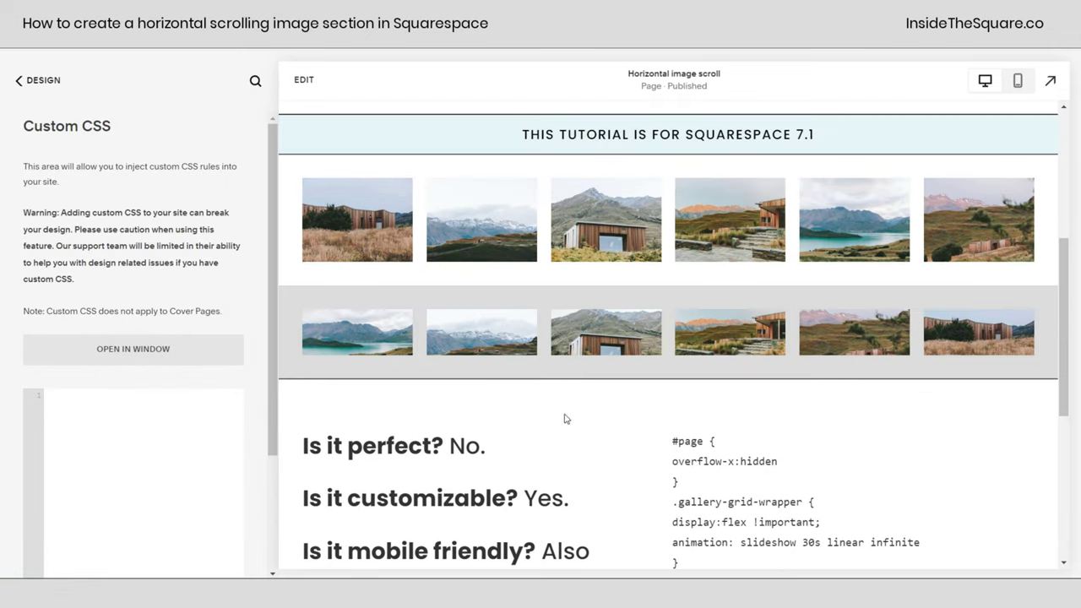
pyautogui.hotkey('ctrl', 'v')
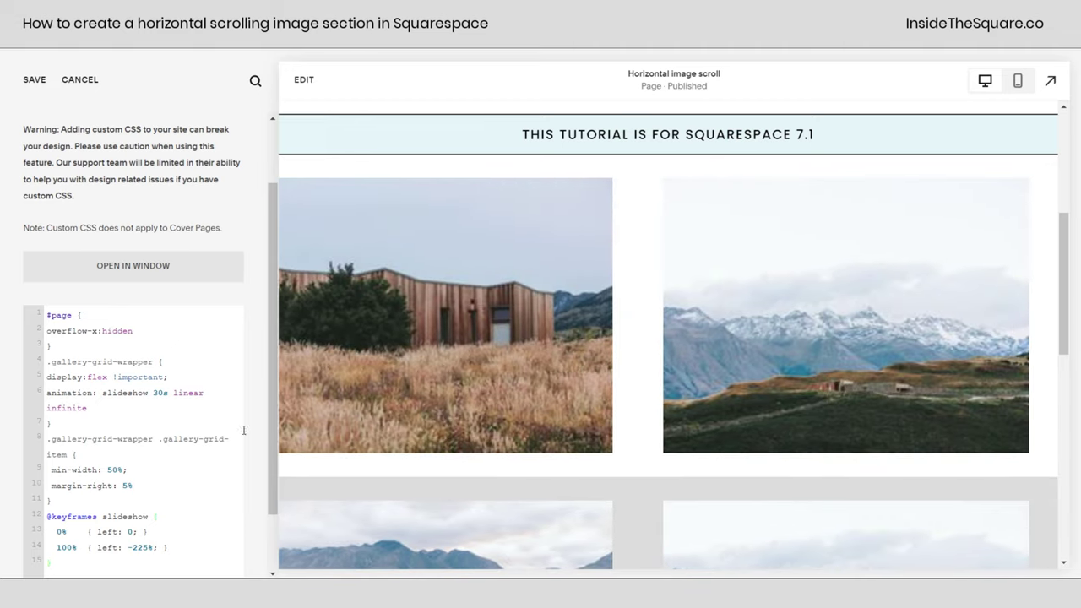
pyautogui.scroll(-2, 766, 336)
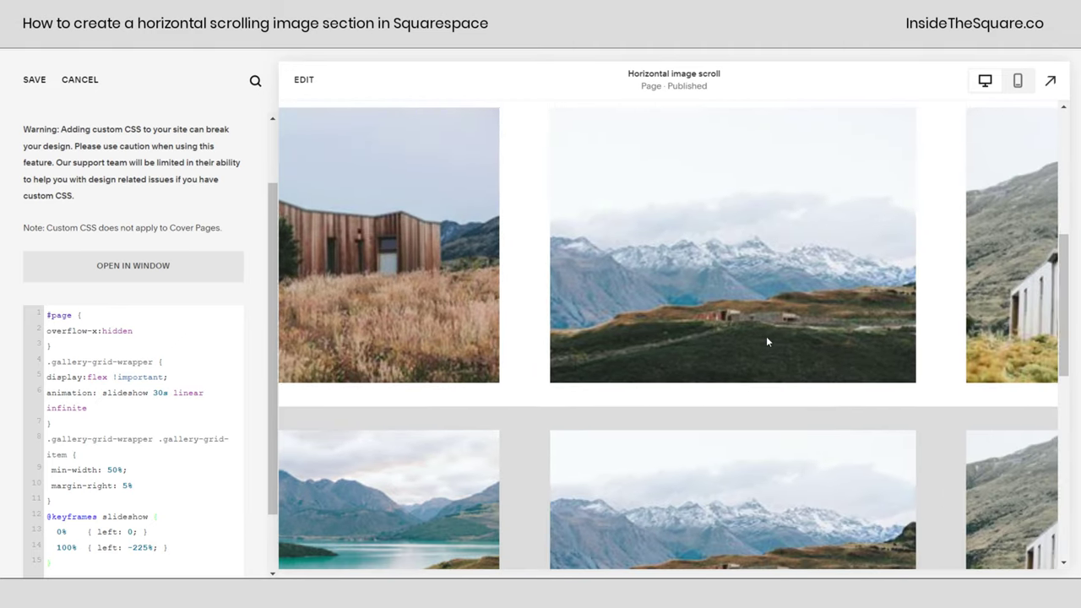
# - Check the sliding gallery in Mobile View
pyautogui.click(1018, 81)
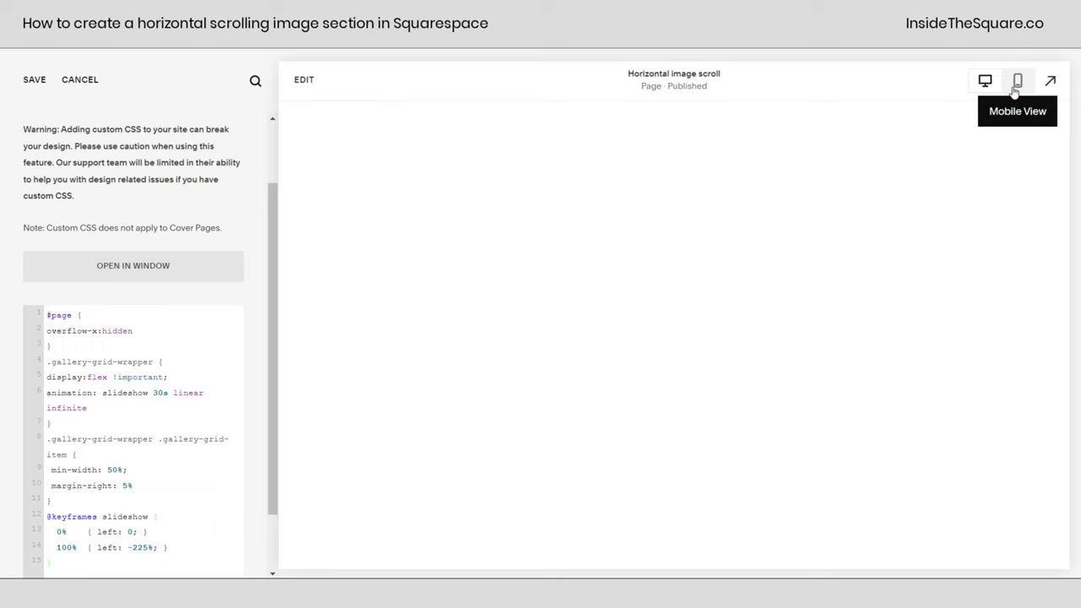
pyautogui.scroll(1, 761, 287)
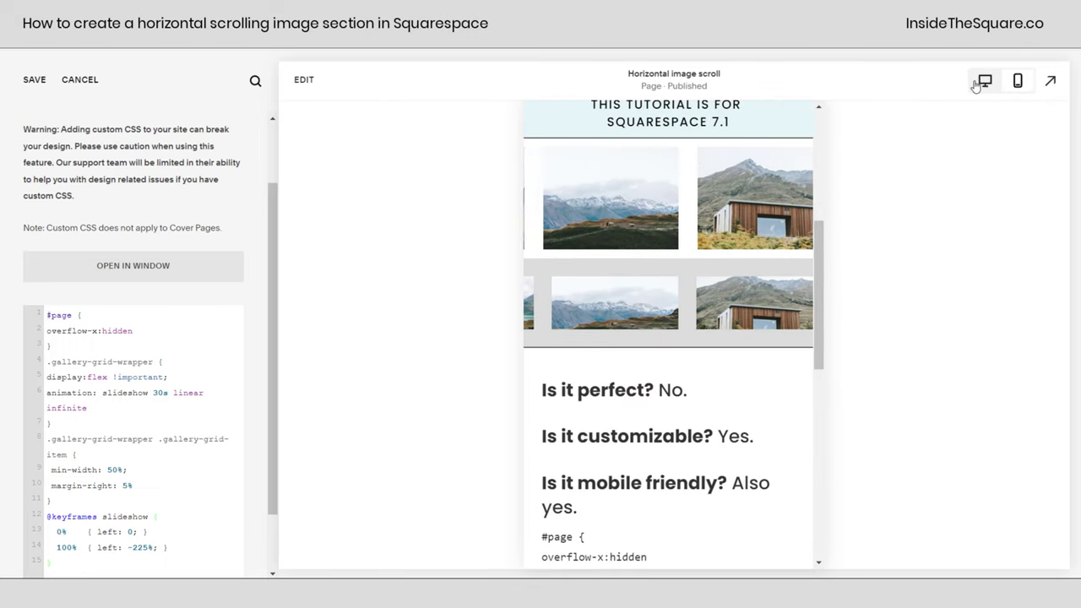
pyautogui.scroll(-1, 759, 283)
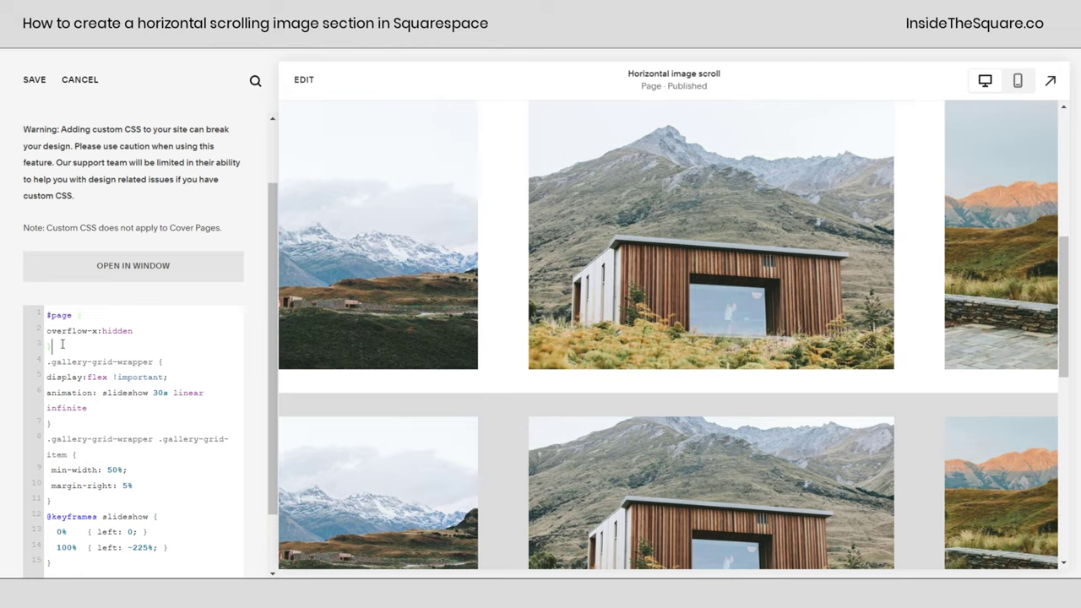
# - Replace the top rule with '#page { overflow-x:hidden }' and select the .gallery-grid-wrapper rule
pyautogui.moveTo(48, 345); pyautogui.dragTo(36, 319)
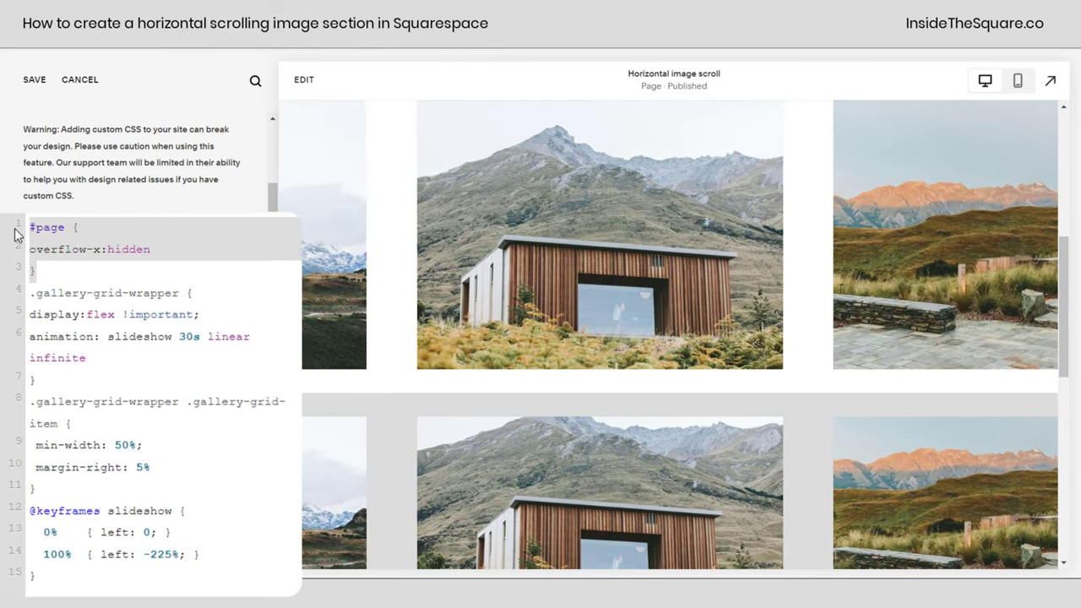
pyautogui.press('BackSpace')
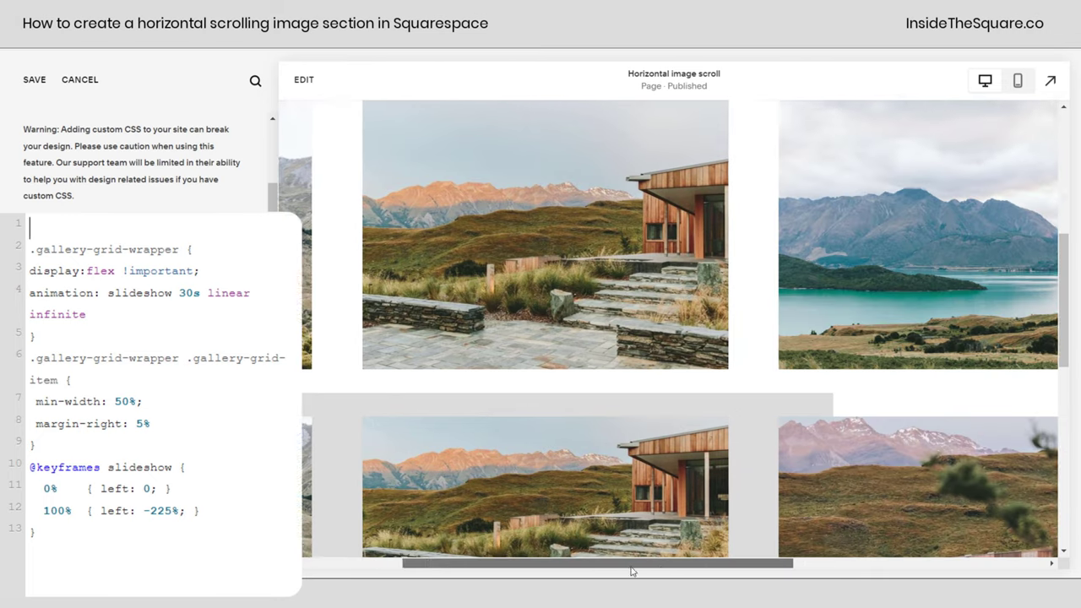
pyautogui.moveTo(633, 572); pyautogui.dragTo(852, 564)
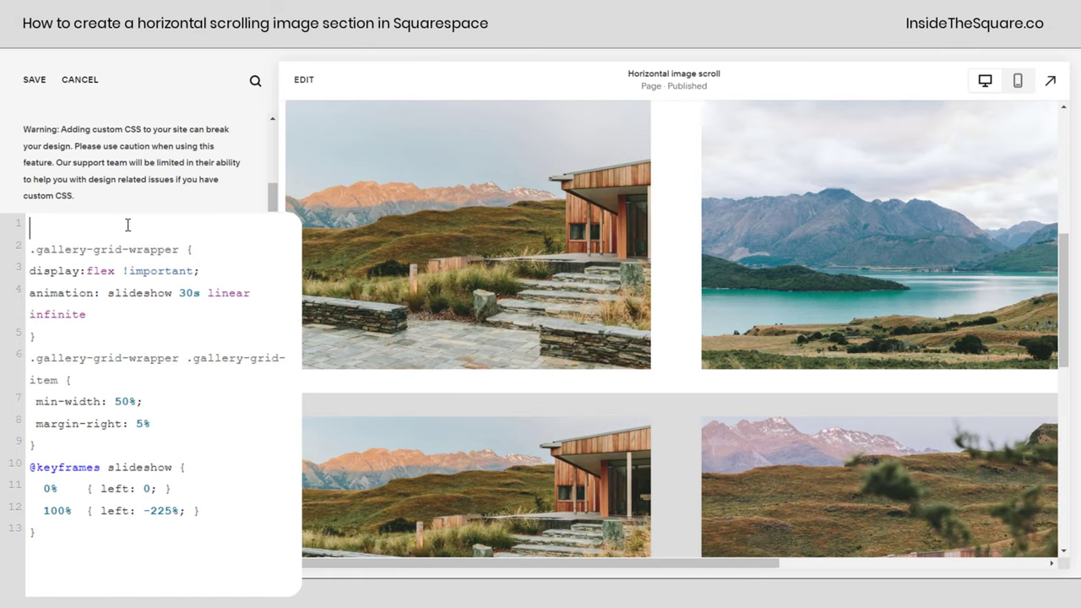
pyautogui.write('#page { overflow-x:hidden }')
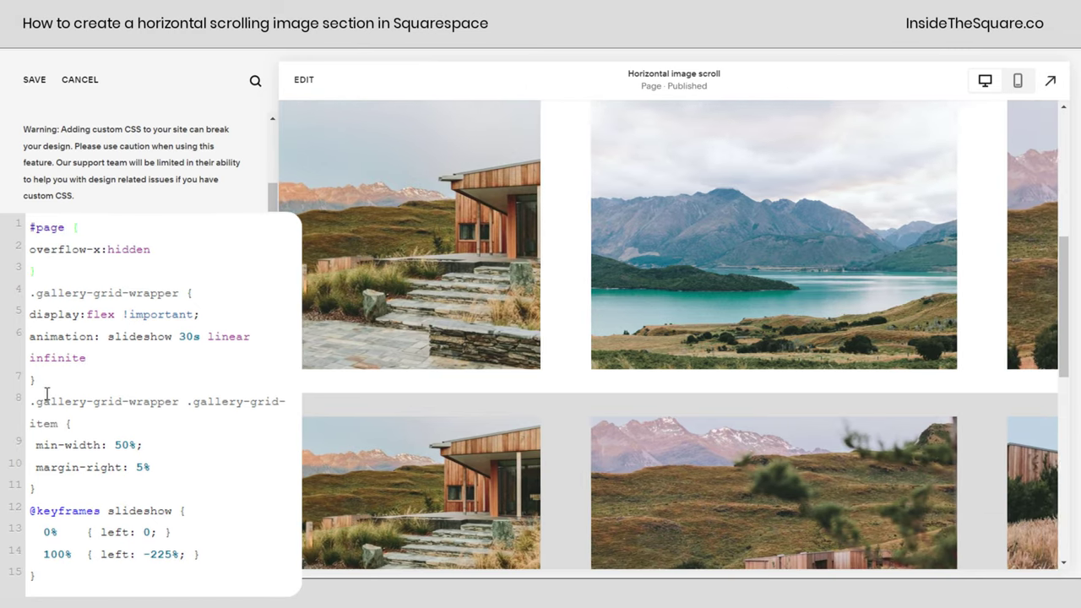
pyautogui.moveTo(65, 380); pyautogui.dragTo(9, 294)
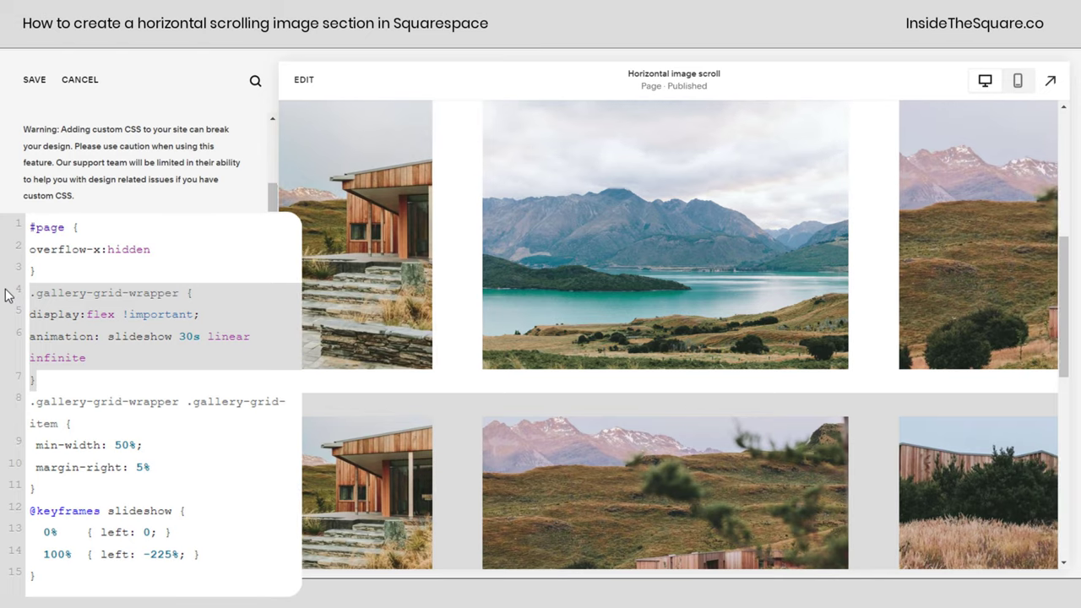
pyautogui.click(92, 314)
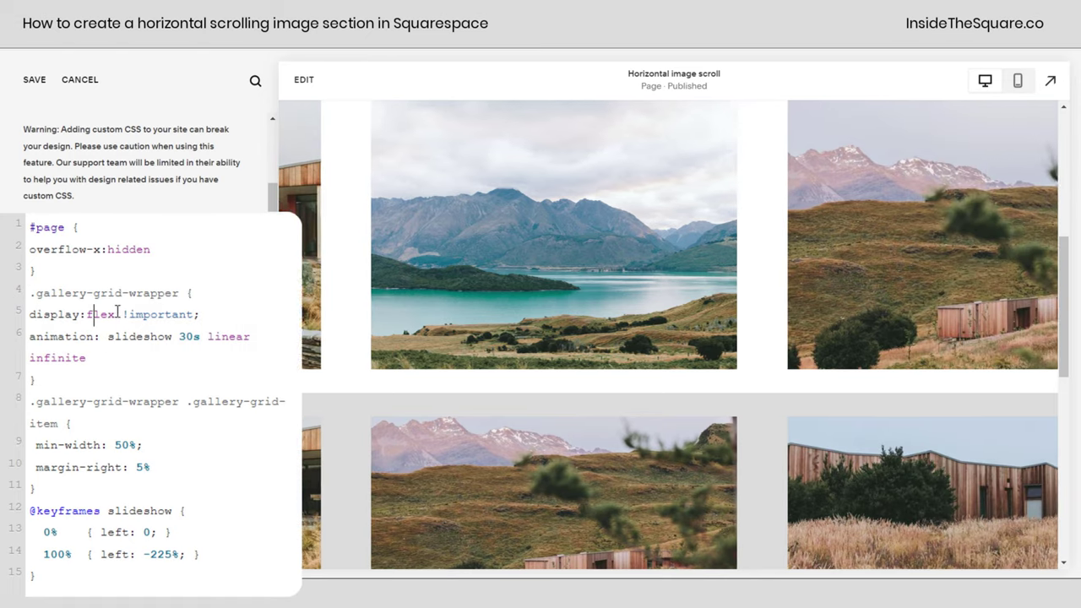
pyautogui.moveTo(117, 315); pyautogui.dragTo(19, 313)
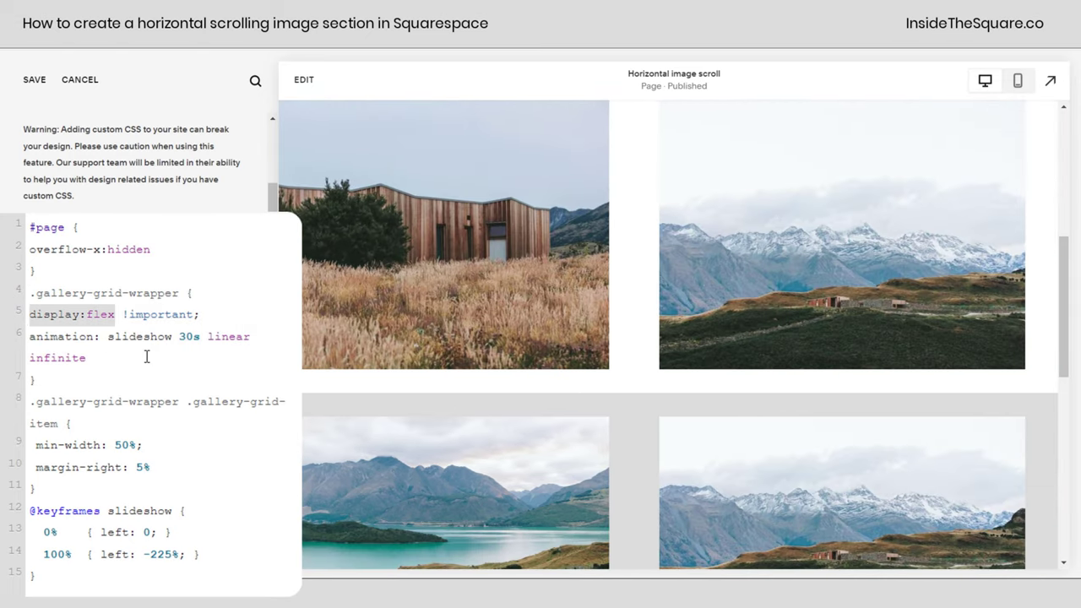
pyautogui.click(15, 338)
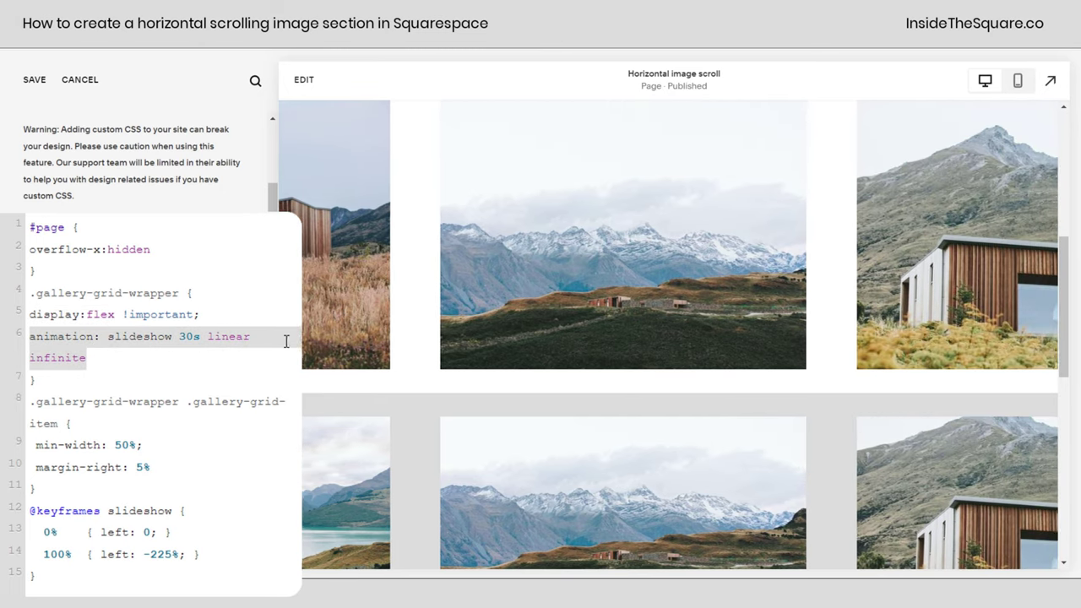
pyautogui.click(180, 336)
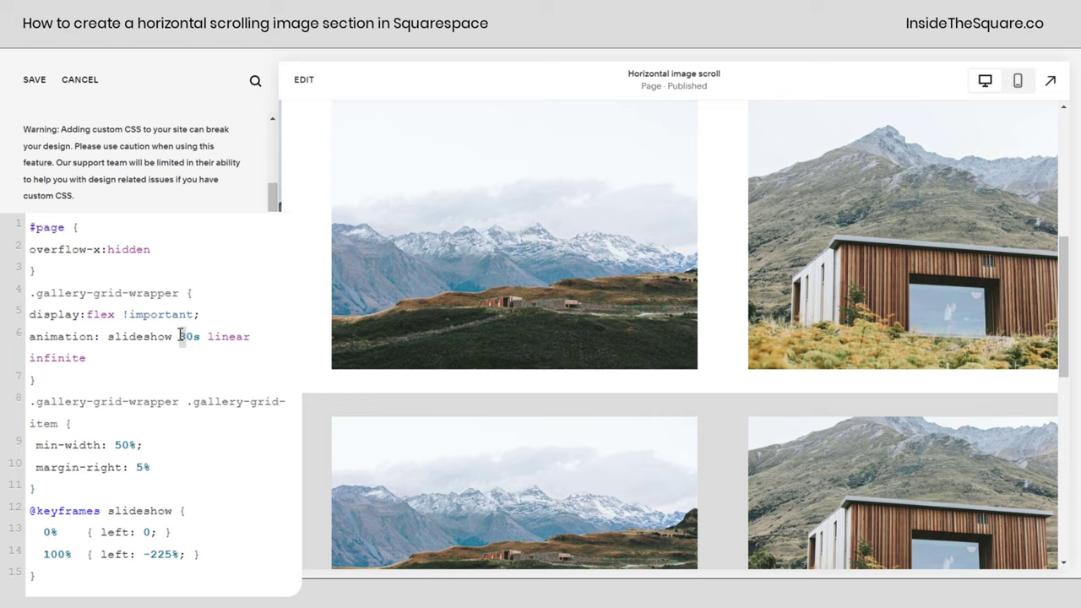
pyautogui.moveTo(181, 336); pyautogui.dragTo(194, 335)
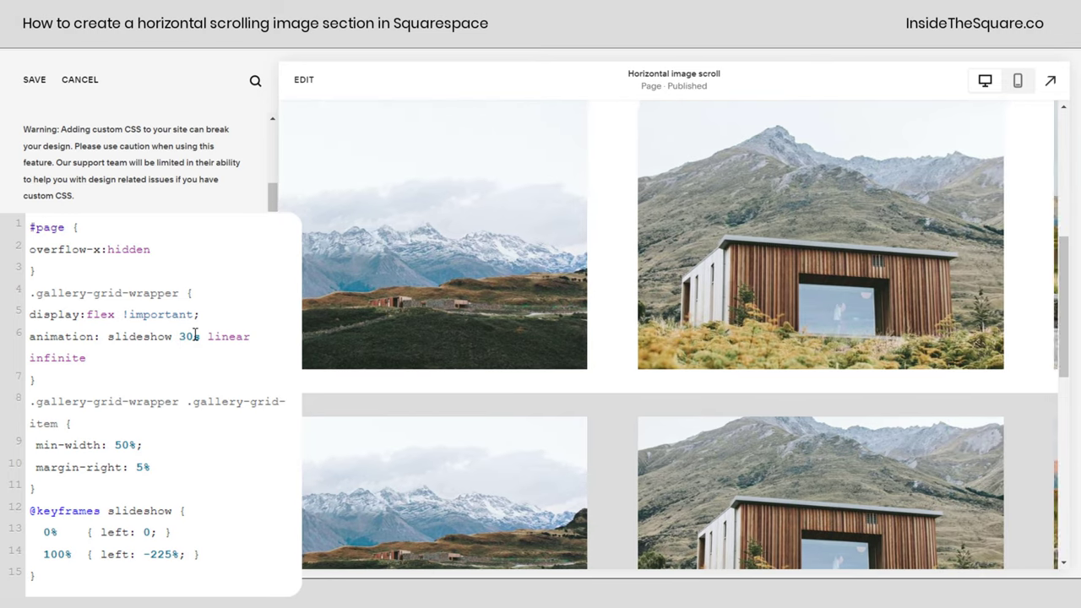
pyautogui.press('BackSpace')
pyautogui.write('100')
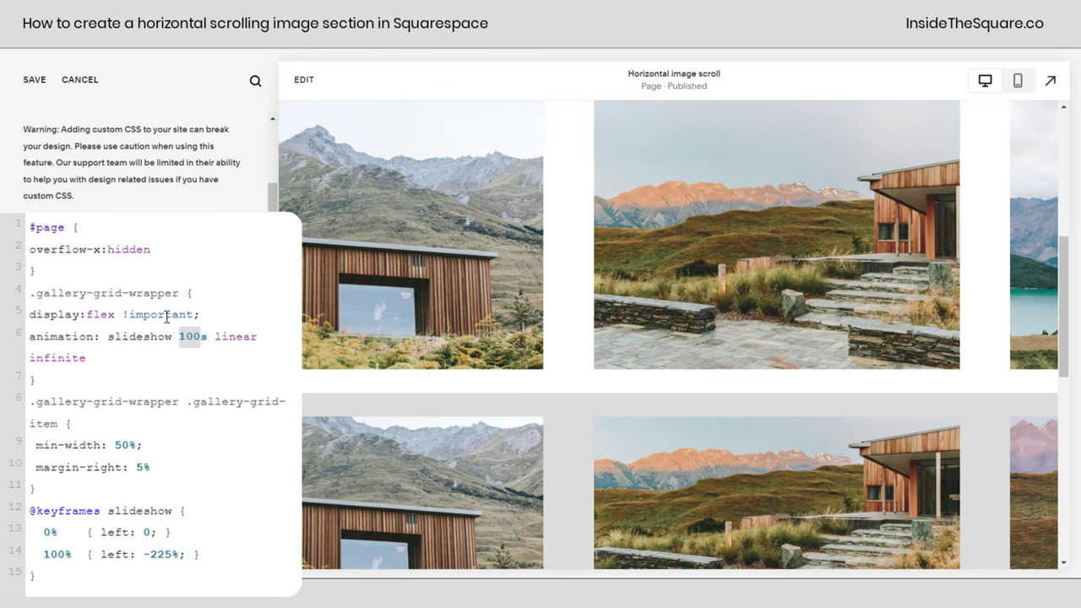
pyautogui.press('BackSpace')
pyautogui.press('BackSpace')
pyautogui.write('0')
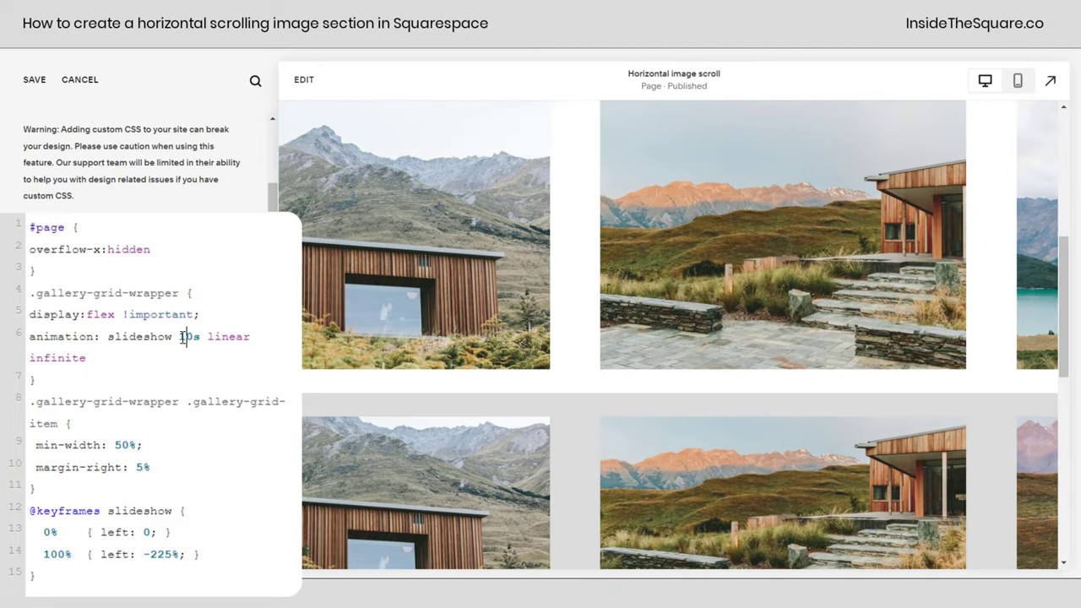
pyautogui.click(186, 336)
pyautogui.press('BackSpace')
pyautogui.write('3')
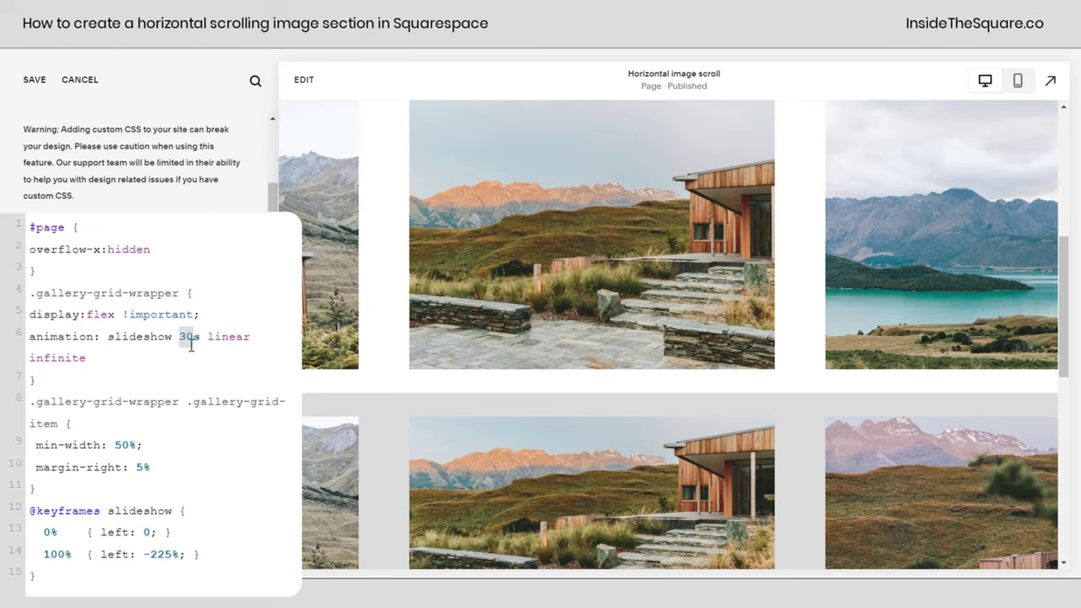
# - Try .gallery-grid-item min-width values of 30%, 10% and 70% in the preview
pyautogui.scroll(-1, 107, 427)
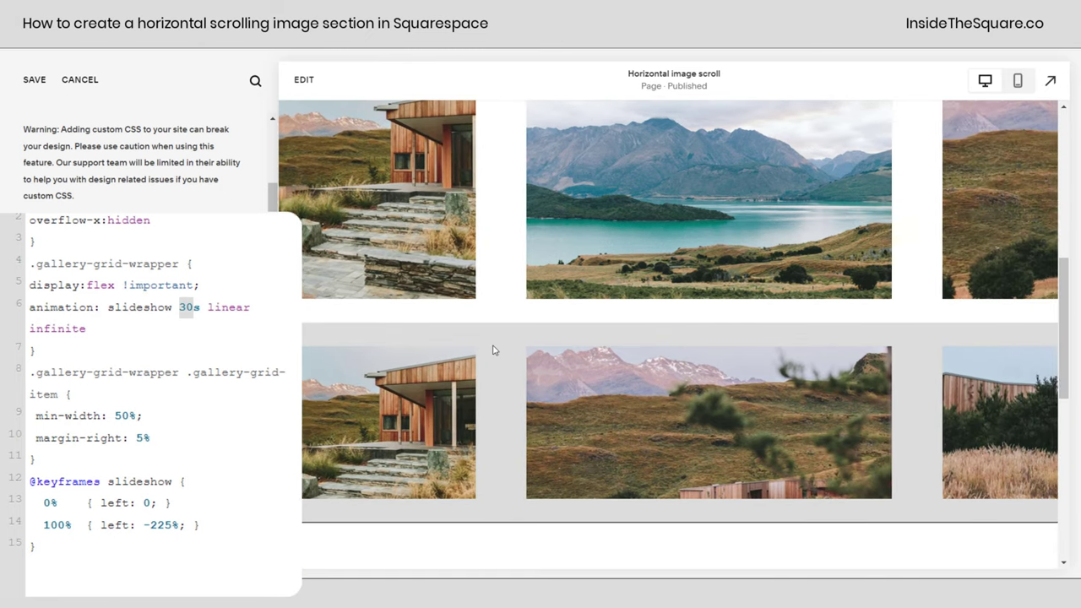
pyautogui.click(136, 416)
pyautogui.press('BackSpace')
pyautogui.press('BackSpace')
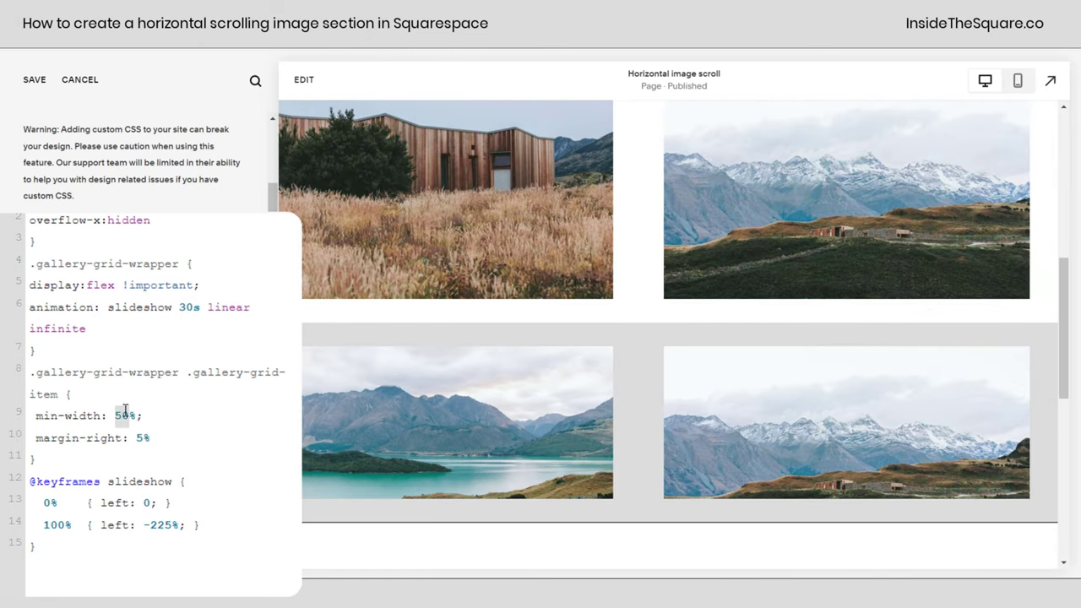
pyautogui.write('30')
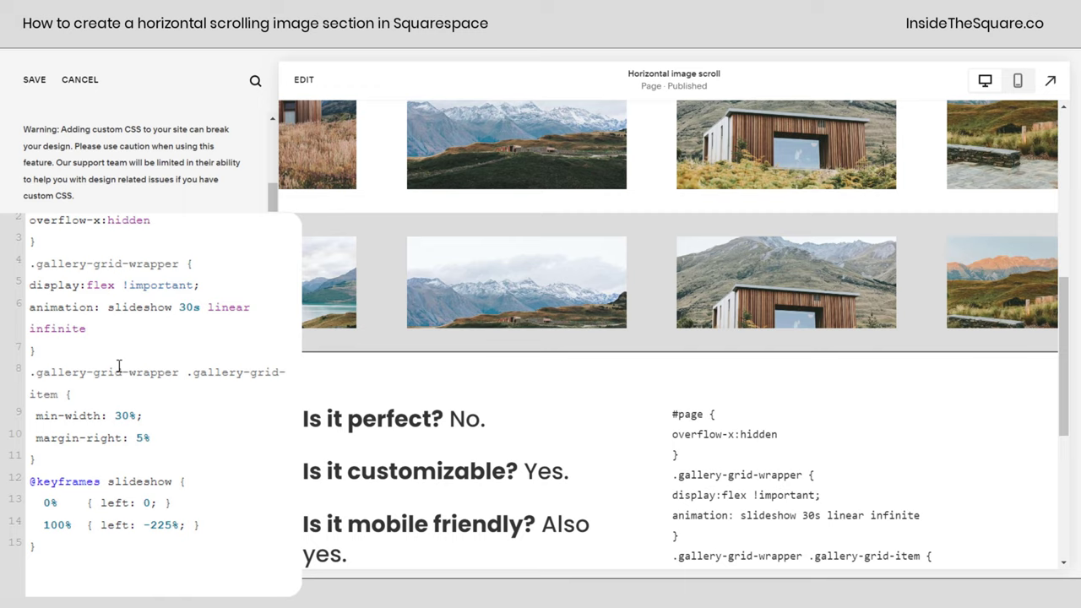
pyautogui.scroll(1, 473, 304)
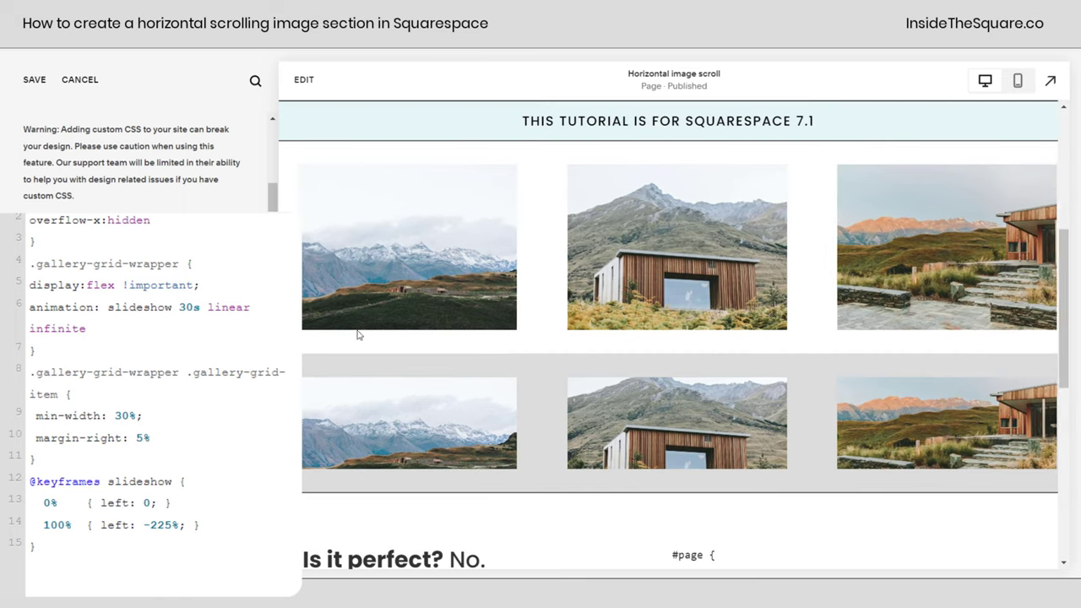
pyautogui.press('BackSpace')
pyautogui.press('BackSpace')
pyautogui.write('10')
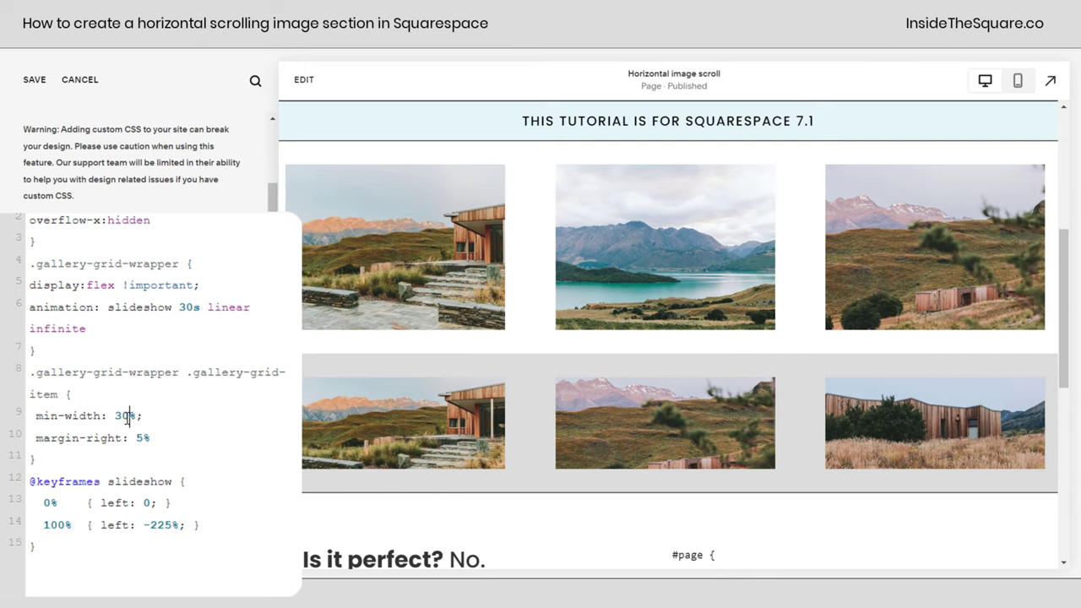
pyautogui.moveTo(128, 418); pyautogui.dragTo(118, 415)
pyautogui.write('7')
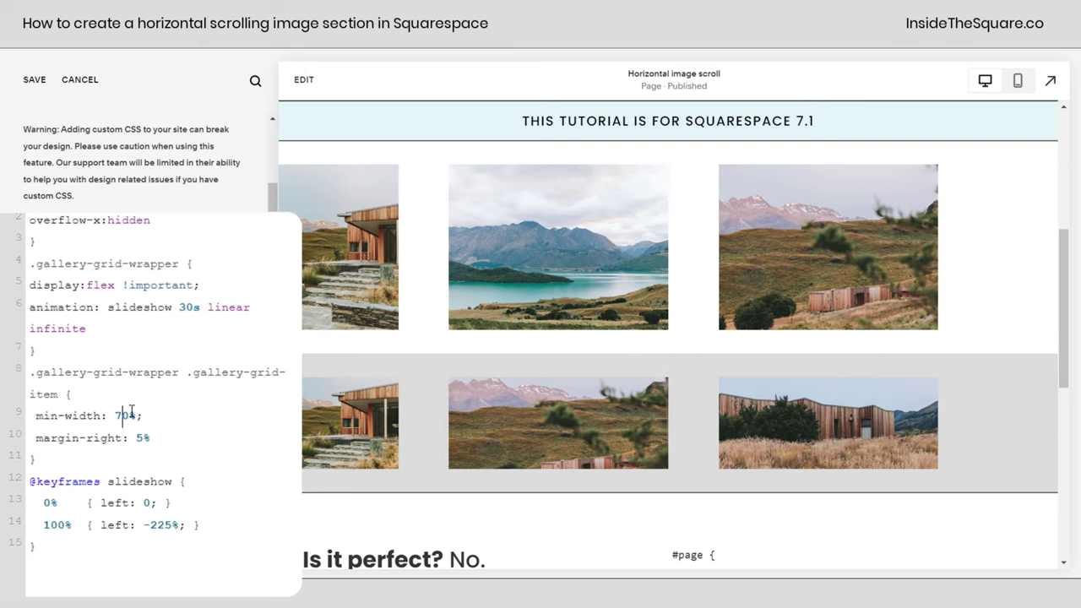
pyautogui.click(212, 391)
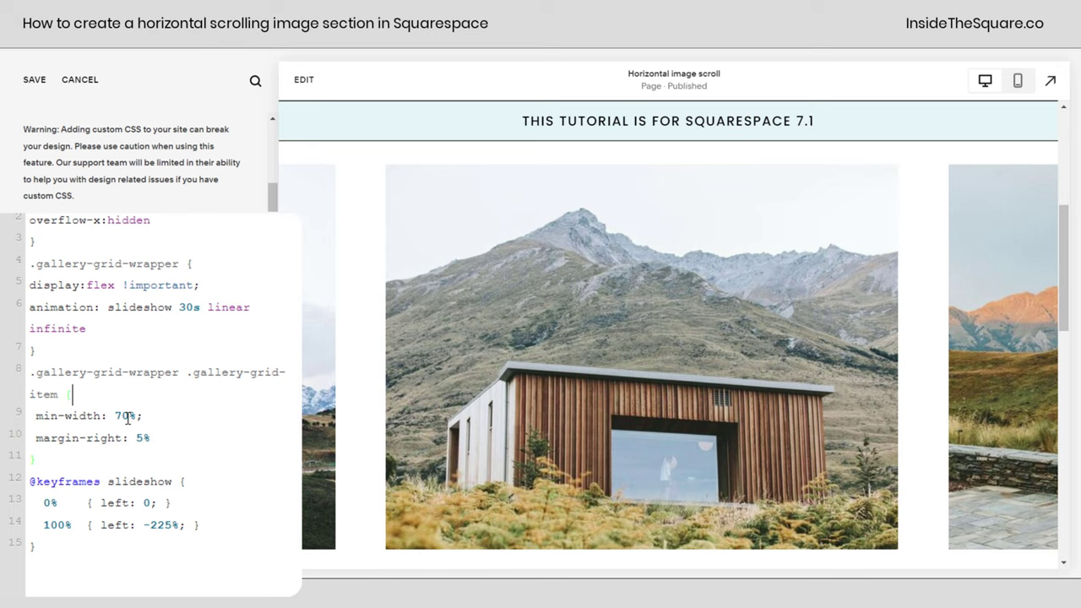
# - Change the item min-width to 50%, then settle on 30%
pyautogui.doubleClick(126, 416)
pyautogui.write('50')
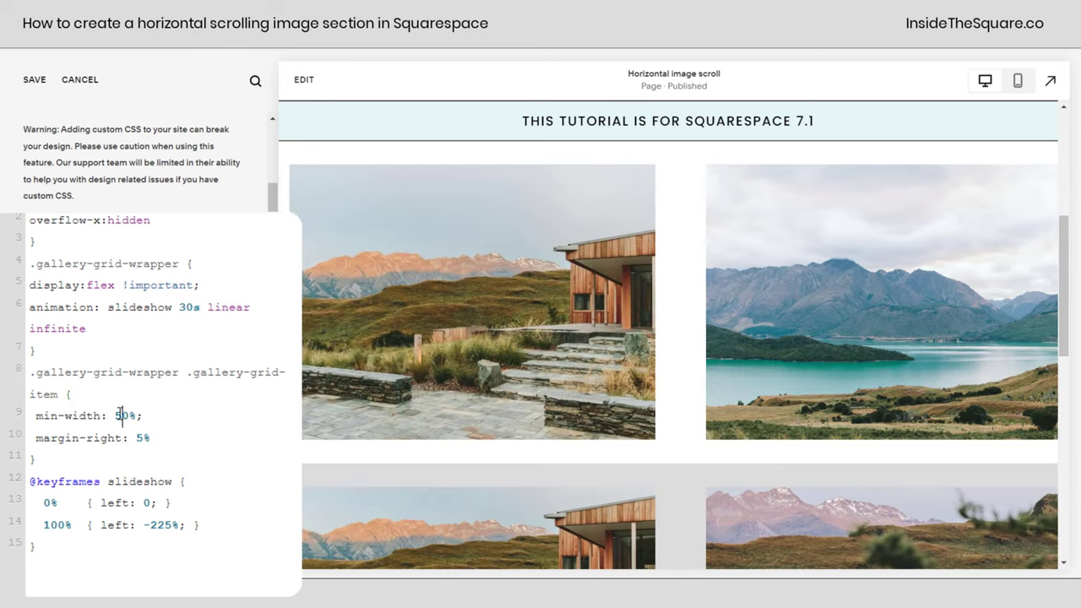
pyautogui.doubleClick(121, 415)
pyautogui.write('30')
pyautogui.click(179, 415)
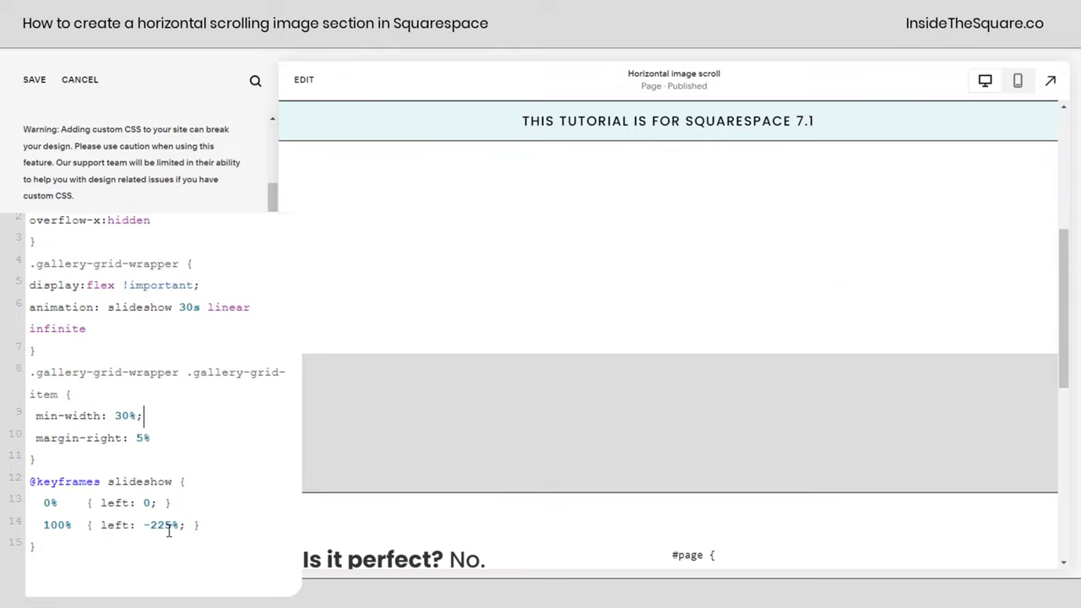
# - Try other values in place of the slideshow keyframe's -225% end offset
pyautogui.moveTo(180, 525); pyautogui.dragTo(144, 524)
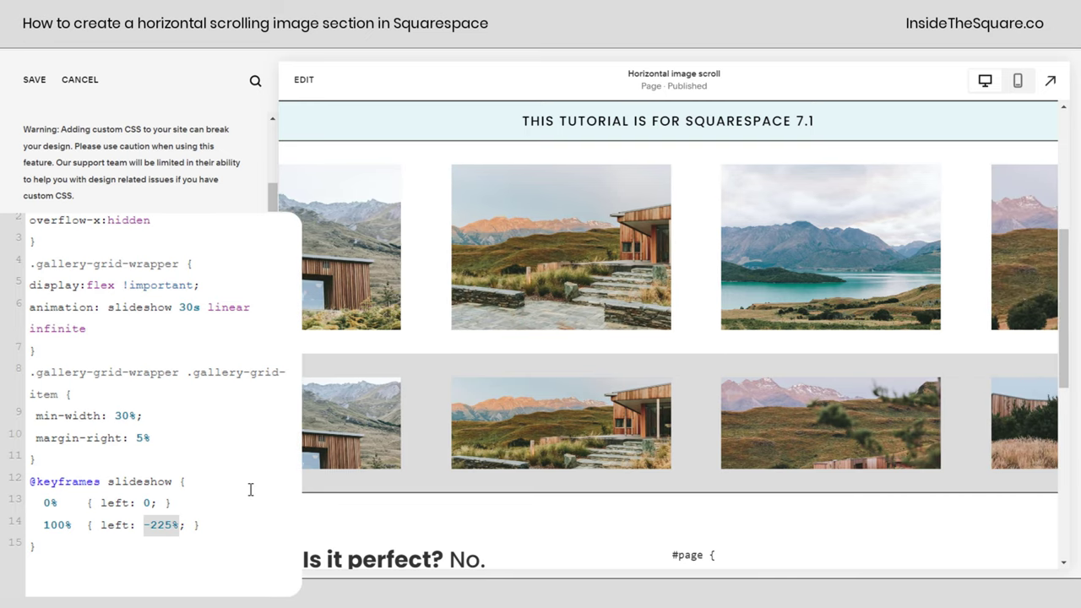
pyautogui.write('50')
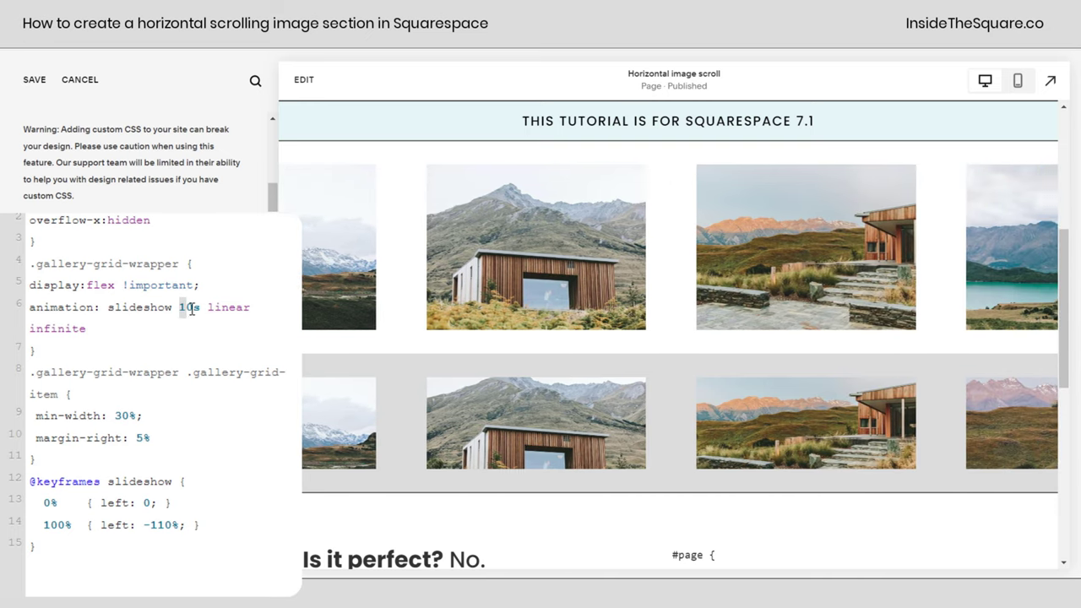
pyautogui.write('3')
pyautogui.click(165, 524)
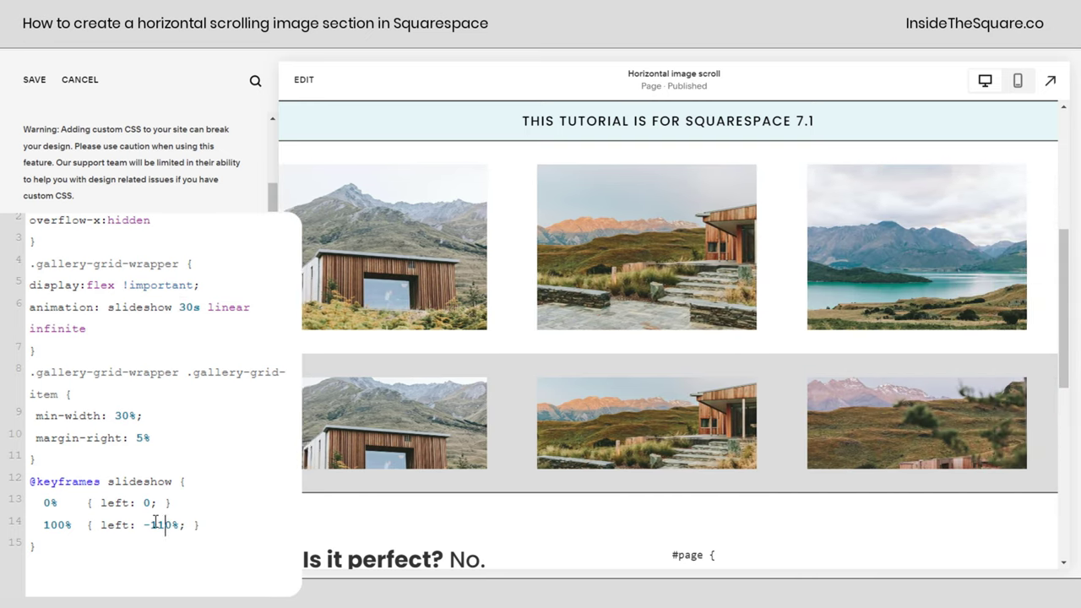
# - Set item min-width back to 50% and restore the keyframe end offset to -225%
pyautogui.click(117, 414)
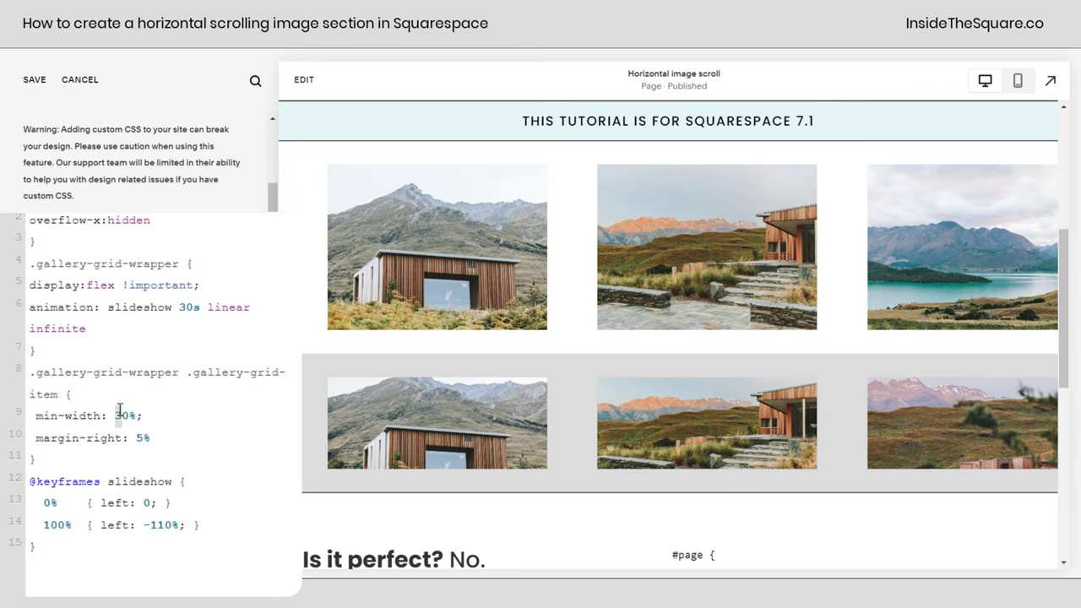
pyautogui.write('5')
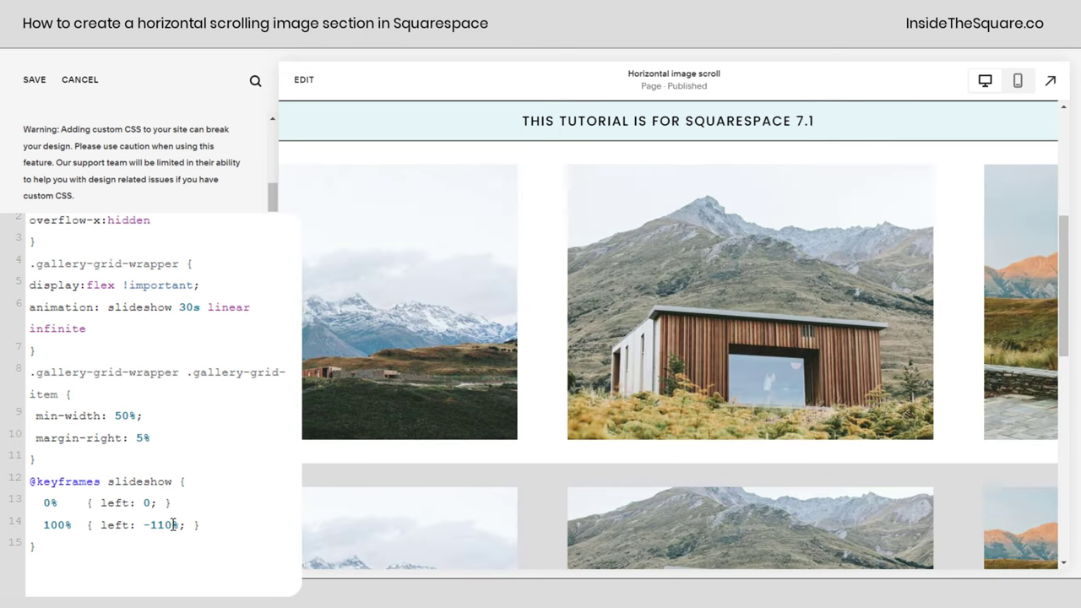
pyautogui.moveTo(173, 525); pyautogui.dragTo(153, 526)
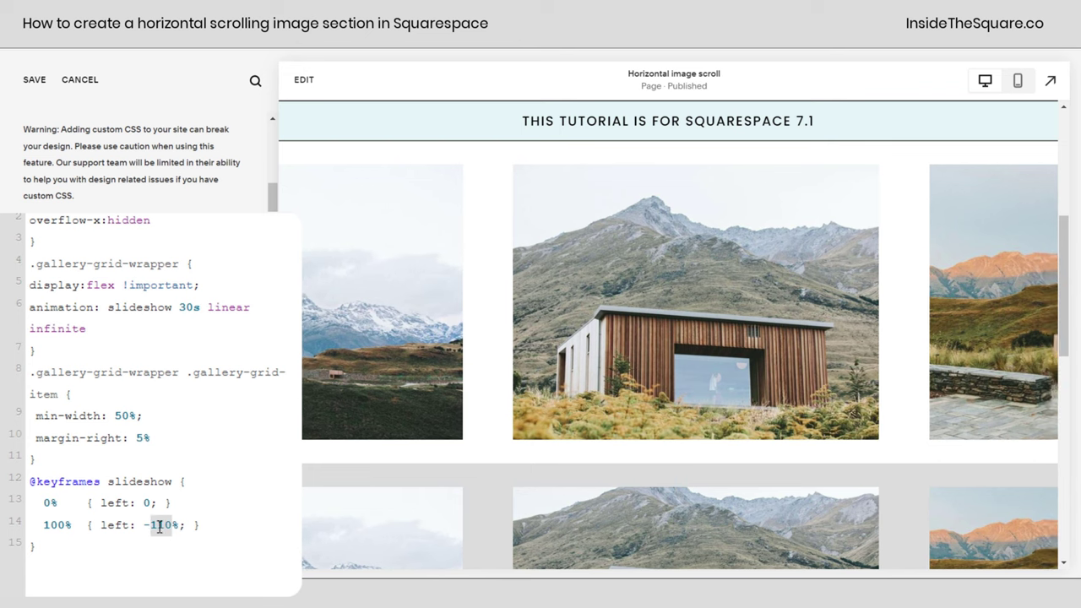
pyautogui.write('225')
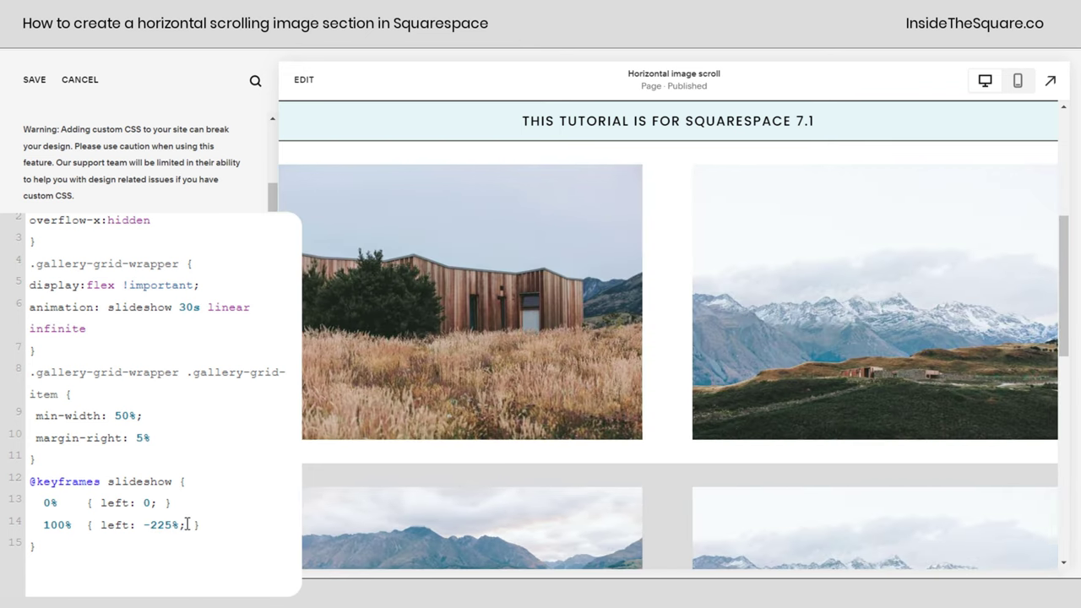
pyautogui.moveTo(191, 524); pyautogui.dragTo(142, 524)
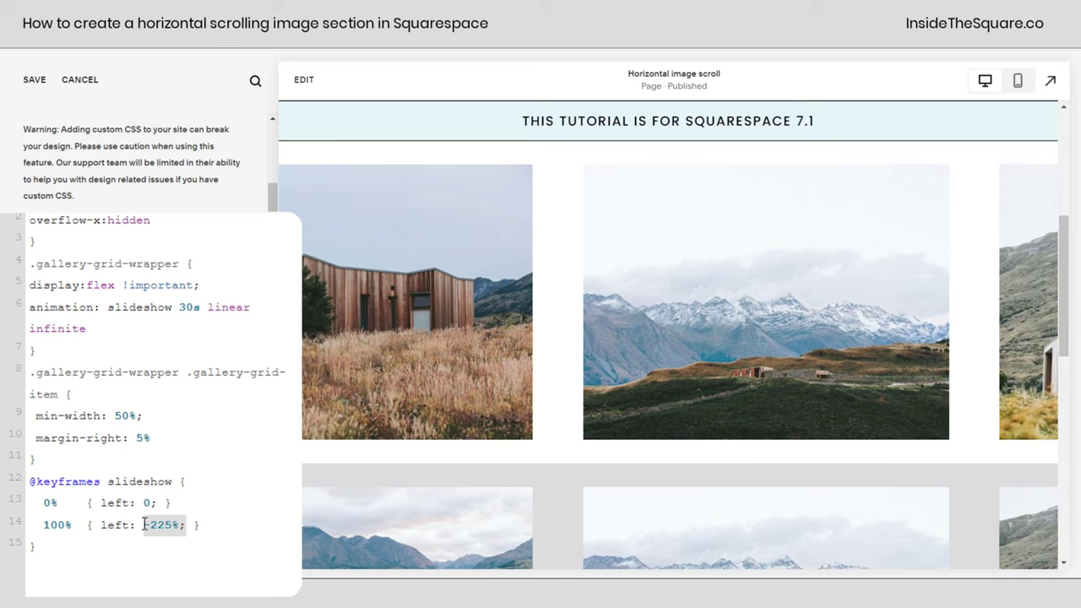
pyautogui.moveTo(137, 416); pyautogui.dragTo(115, 416)
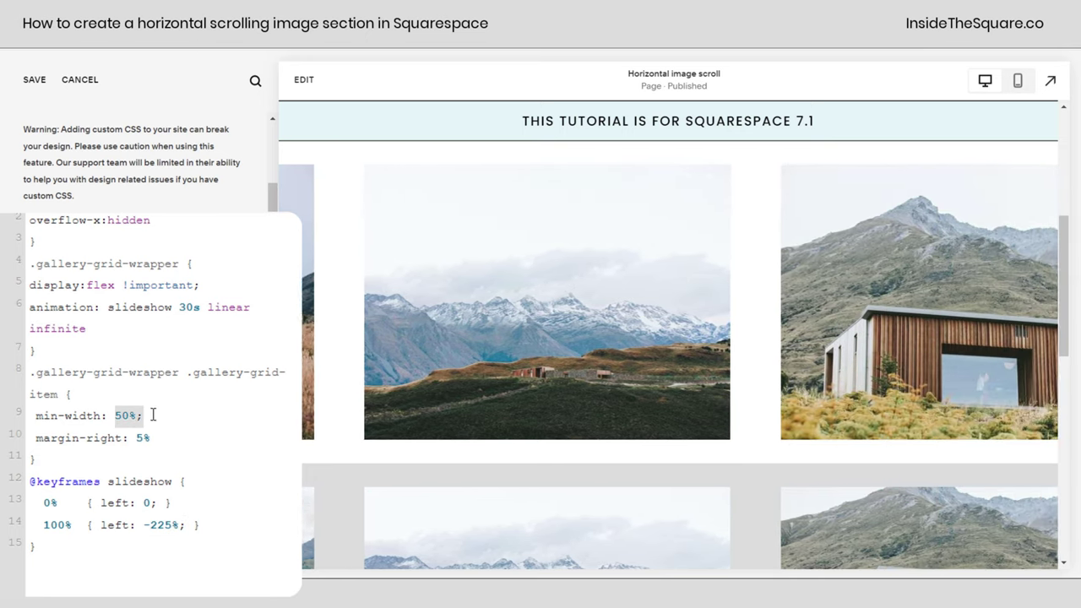
pyautogui.doubleClick(142, 438)
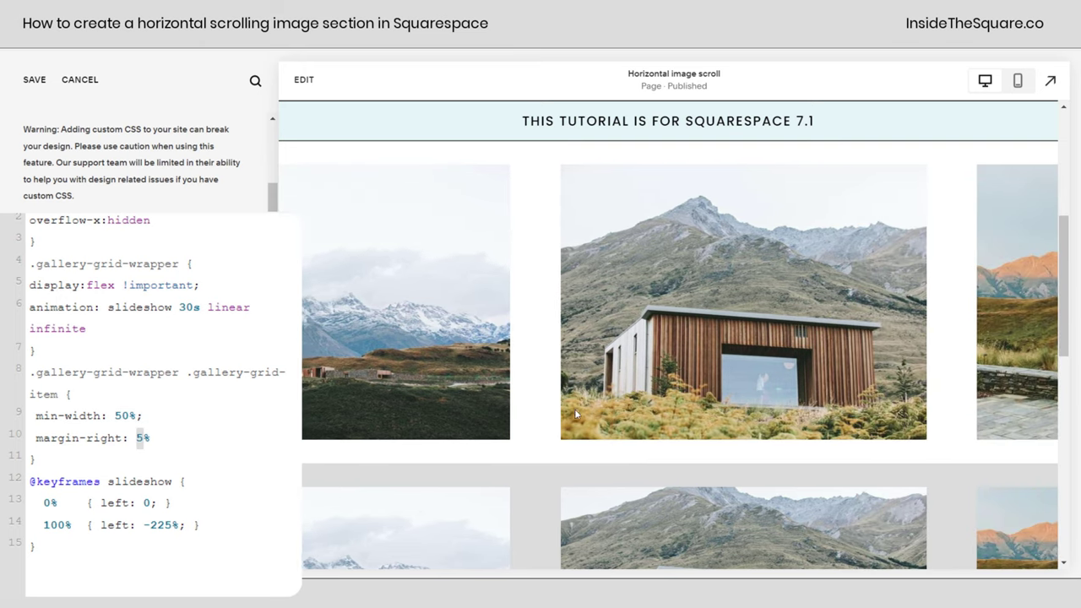
pyautogui.write('2')
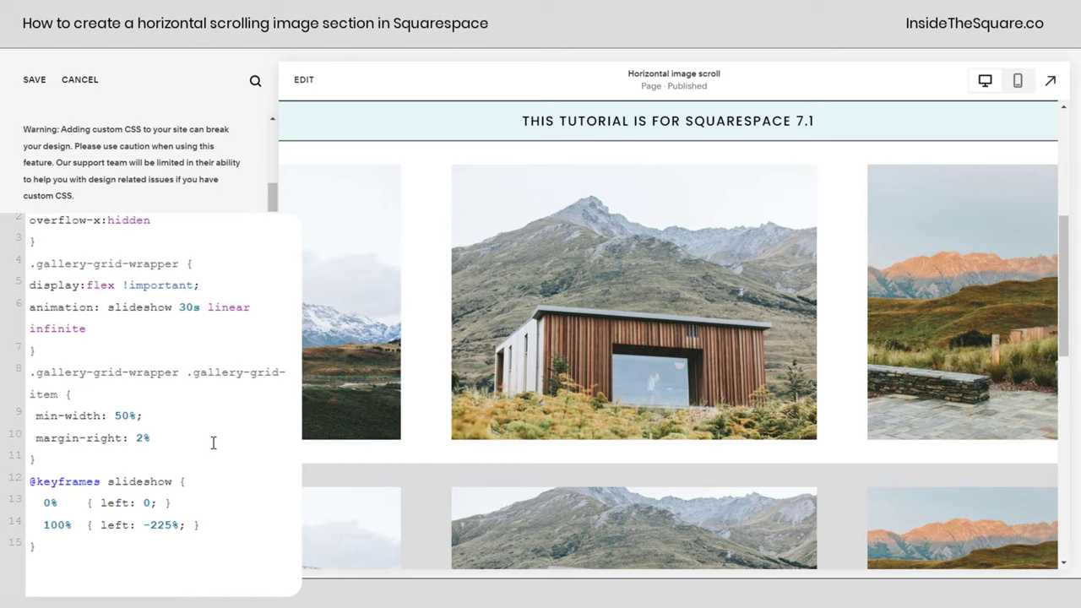
pyautogui.write('0')
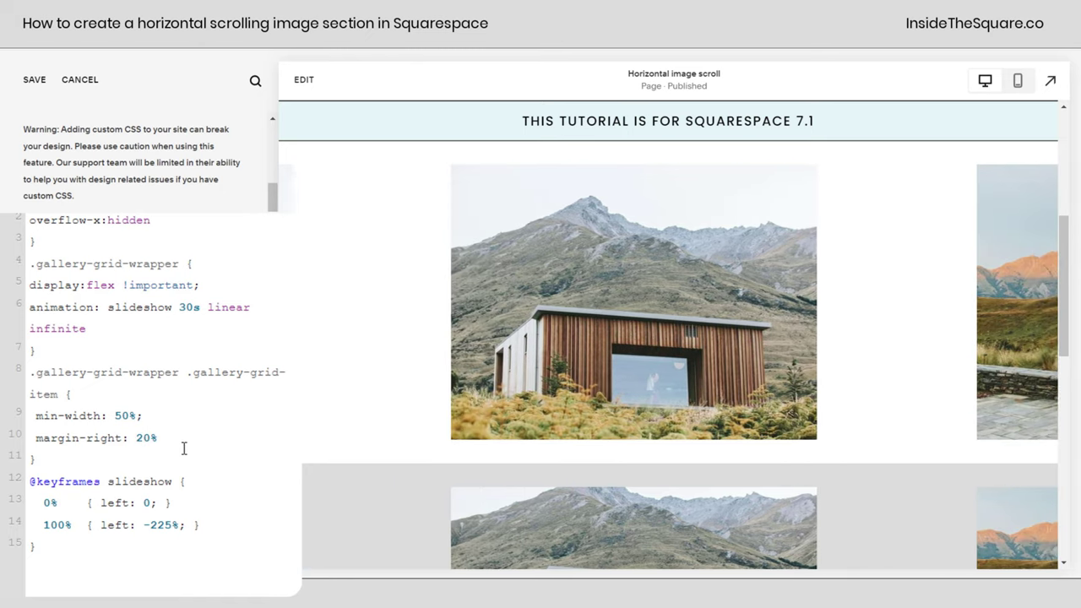
pyautogui.doubleClick(143, 438)
pyautogui.write('5')
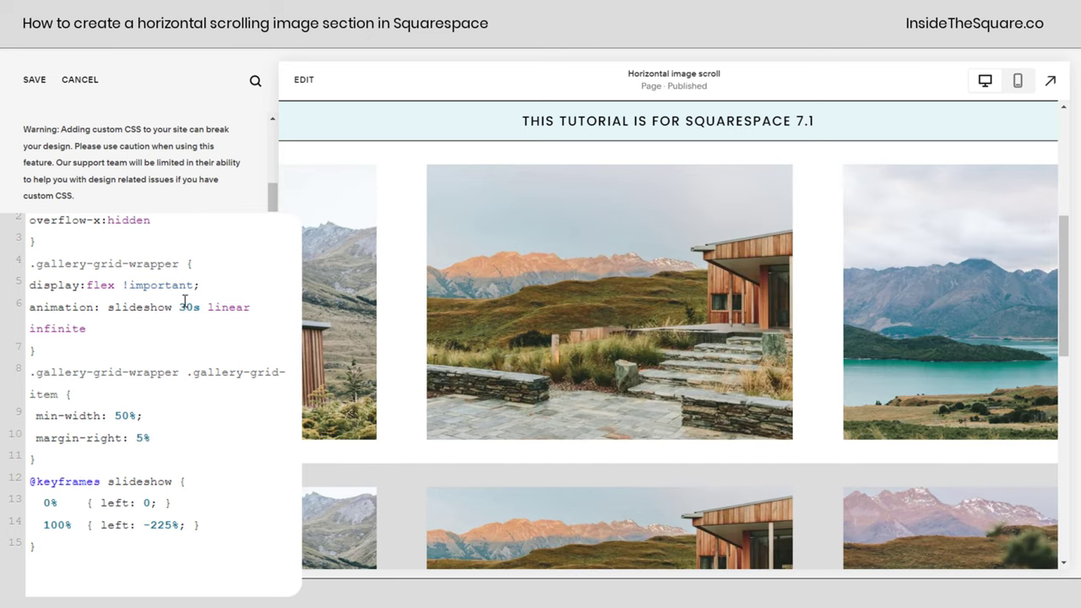
# - Change the slideshow animation duration on line 6 from 30s to 100s linear infinite
pyautogui.doubleClick(189, 307)
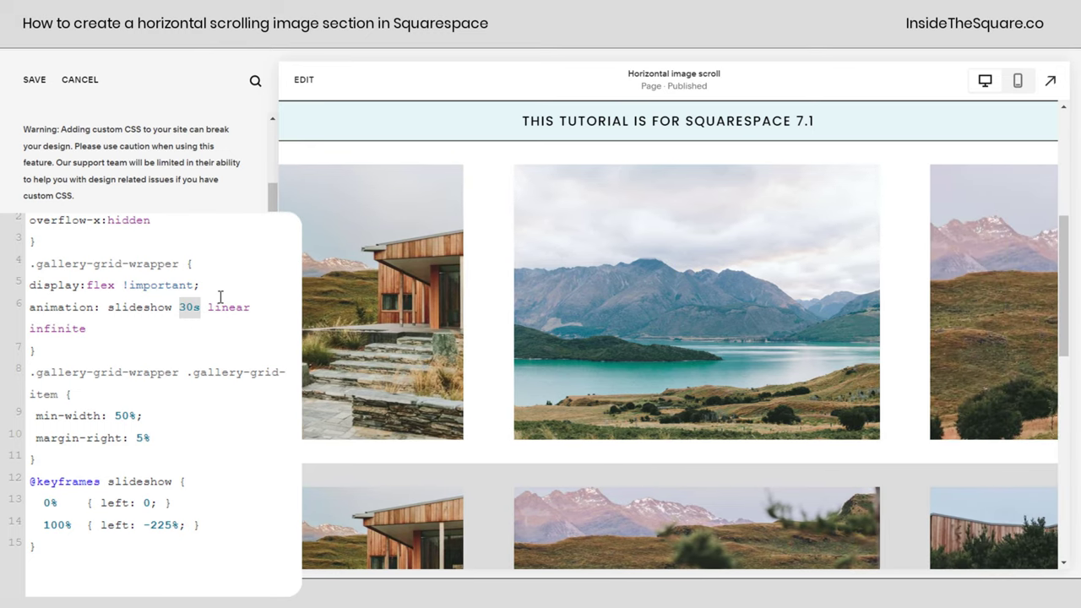
pyautogui.click(218, 339)
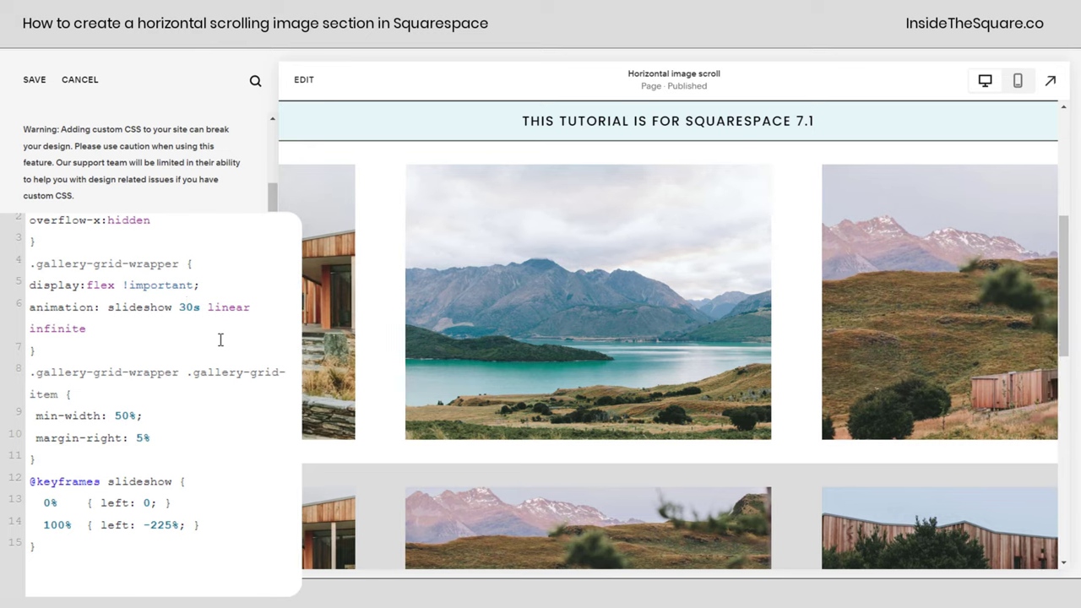
pyautogui.doubleClick(188, 308)
pyautogui.write('10s')
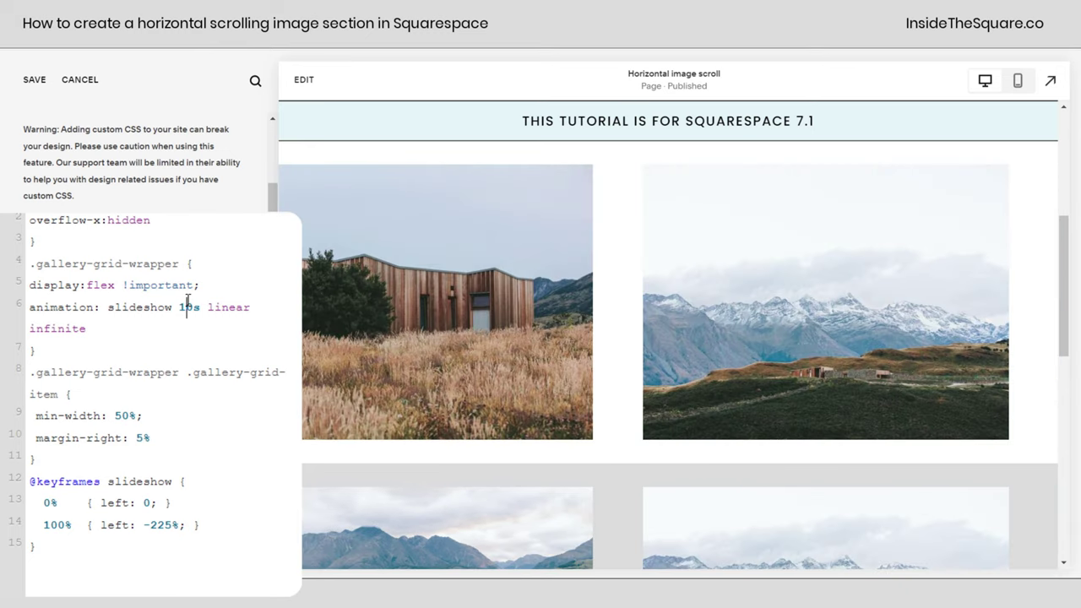
pyautogui.click(194, 306)
pyautogui.write('0')
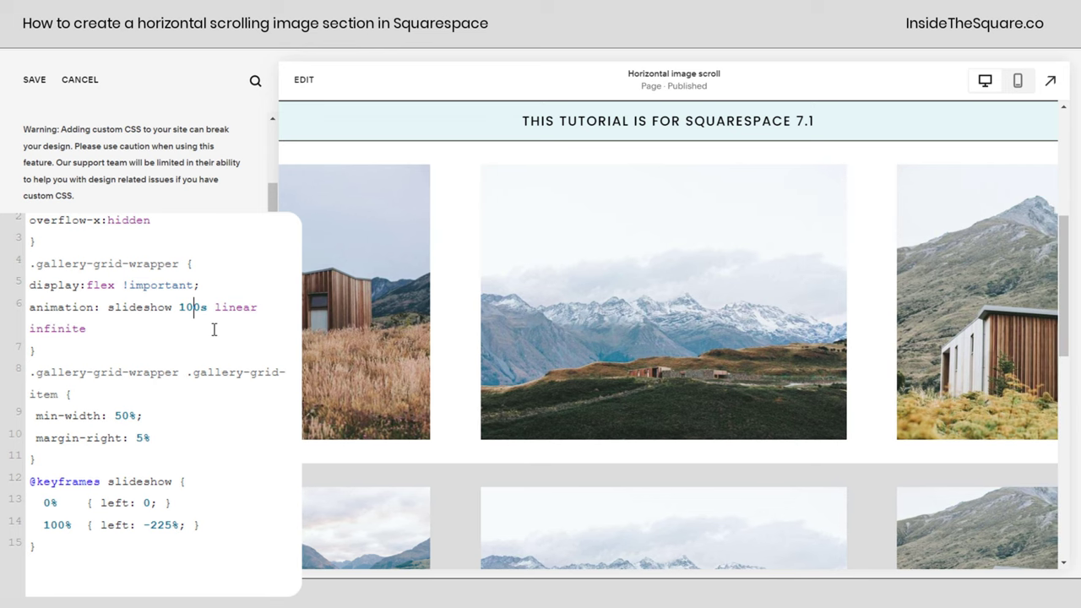
pyautogui.scroll(1, 215, 329)
pyautogui.moveTo(37, 270); pyautogui.dragTo(13, 217)
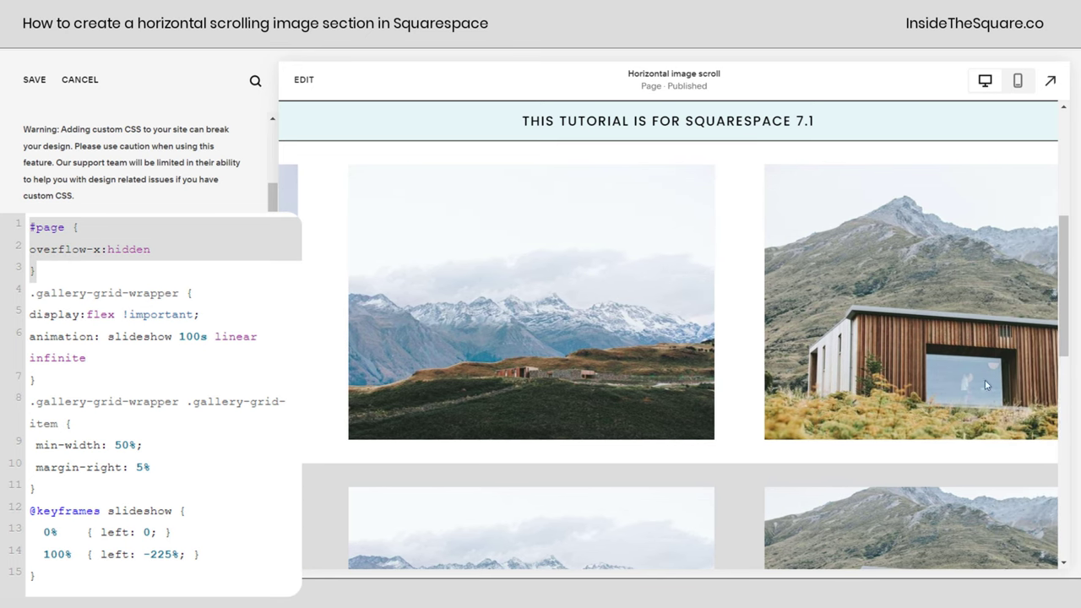
# - Paste the gallery section's data-section-id selector before .gallery-grid-wrapper on line 4
pyautogui.click(182, 265)
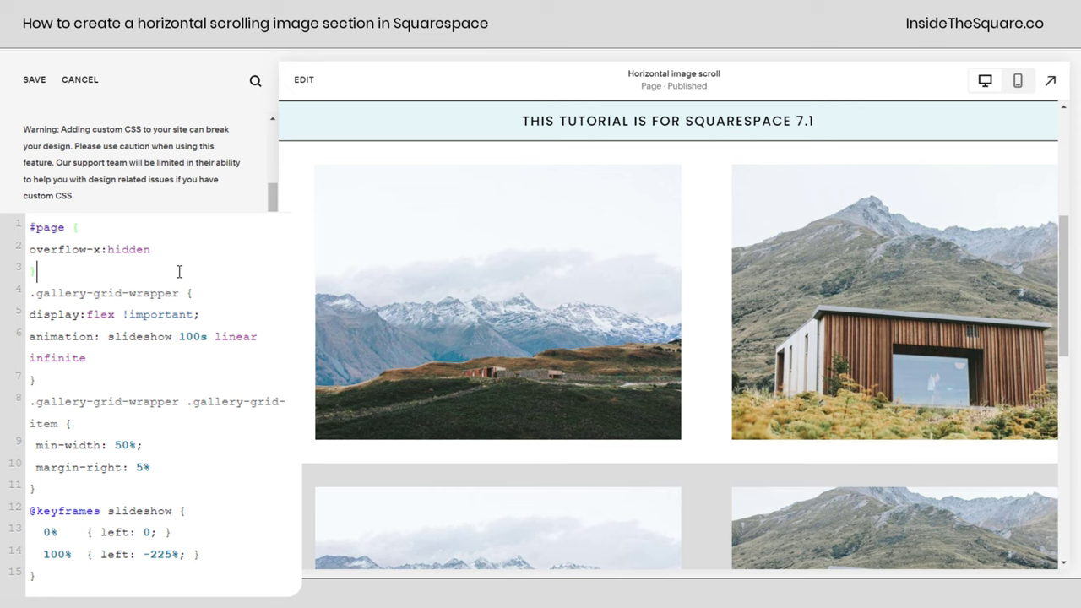
pyautogui.scroll(-3, 659, 350)
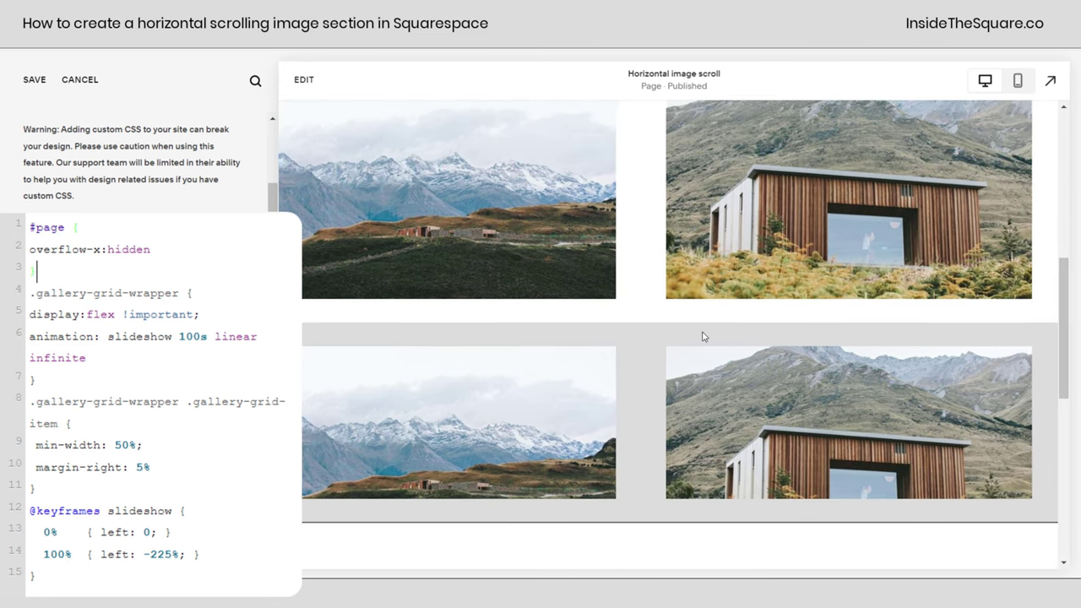
pyautogui.scroll(1, 757, 455)
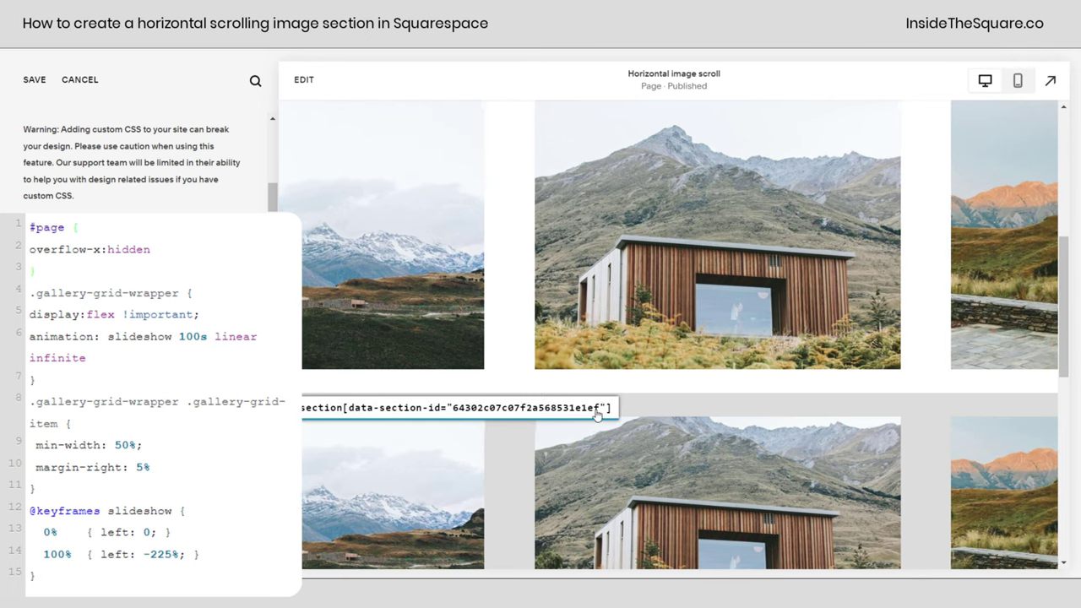
pyautogui.click(604, 408)
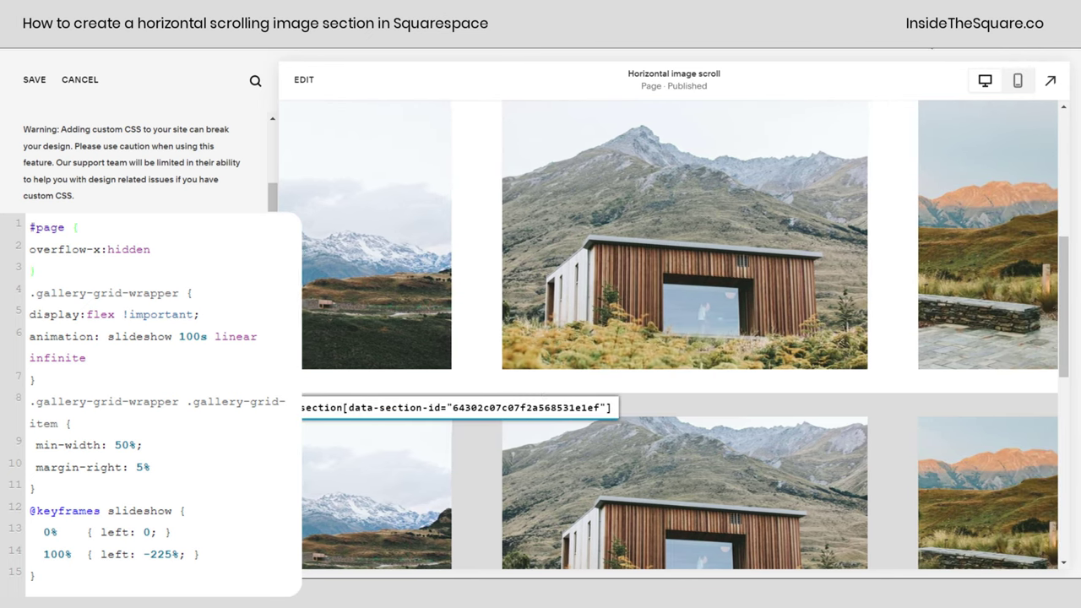
pyautogui.click(29, 294)
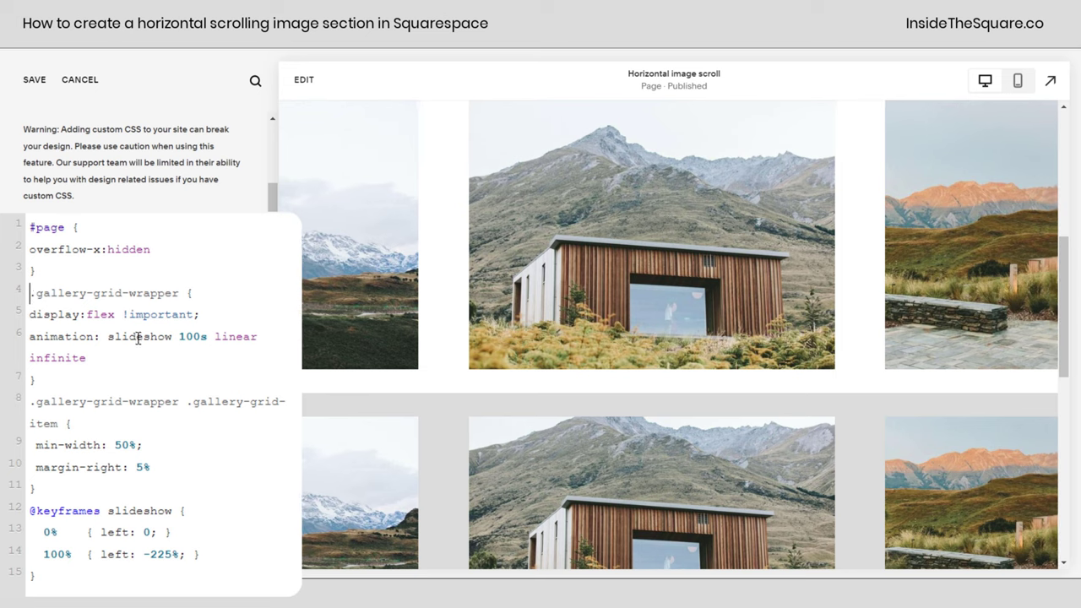
pyautogui.write('section[data-section-id="64302c07c07f2a568531e1ef"]')
# - Prefix the .gallery-grid-item rule on line 8 with the same section selector
pyautogui.click(31, 445)
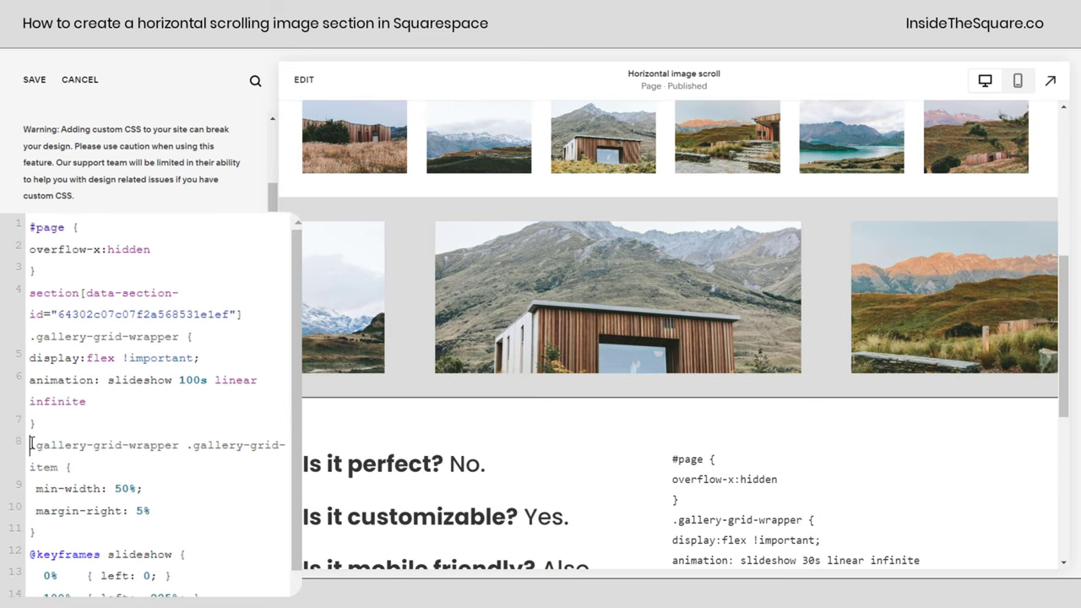
pyautogui.write('section[data-section-id="64302c07c07f2a568531e1ef"]')
pyautogui.click(157, 409)
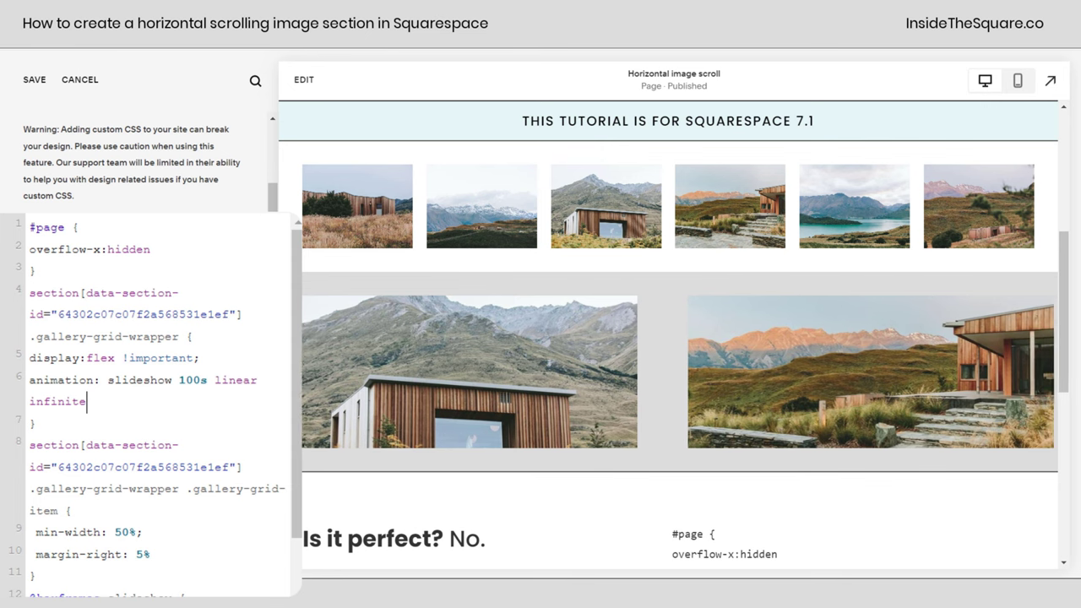
# - Review both section-scoped gallery rules and save the custom CSS
pyautogui.click(24, 445)
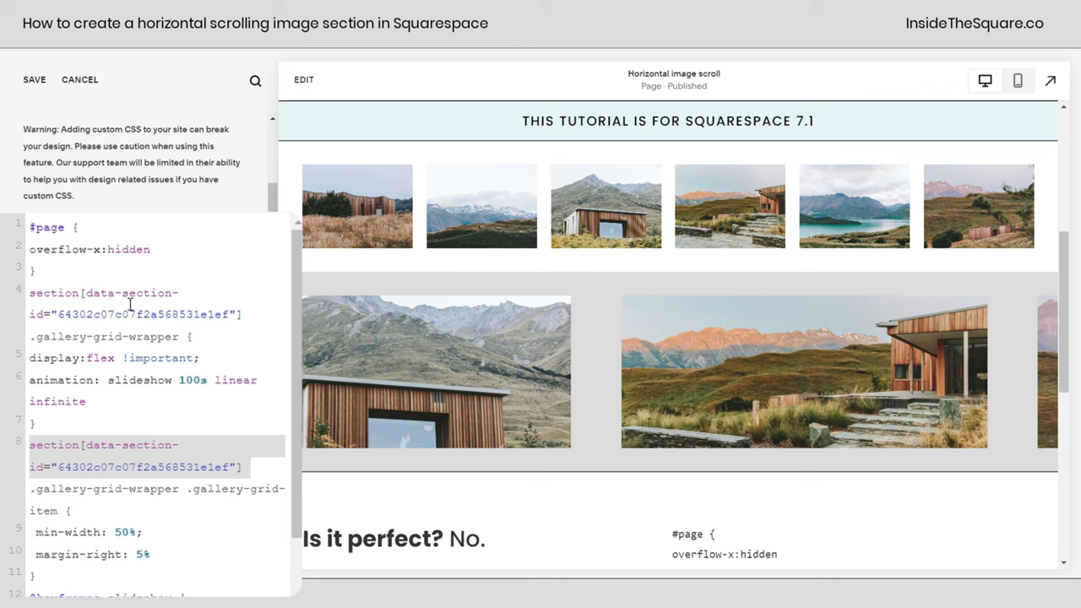
pyautogui.click(49, 339)
pyautogui.moveTo(32, 337); pyautogui.dragTo(179, 337)
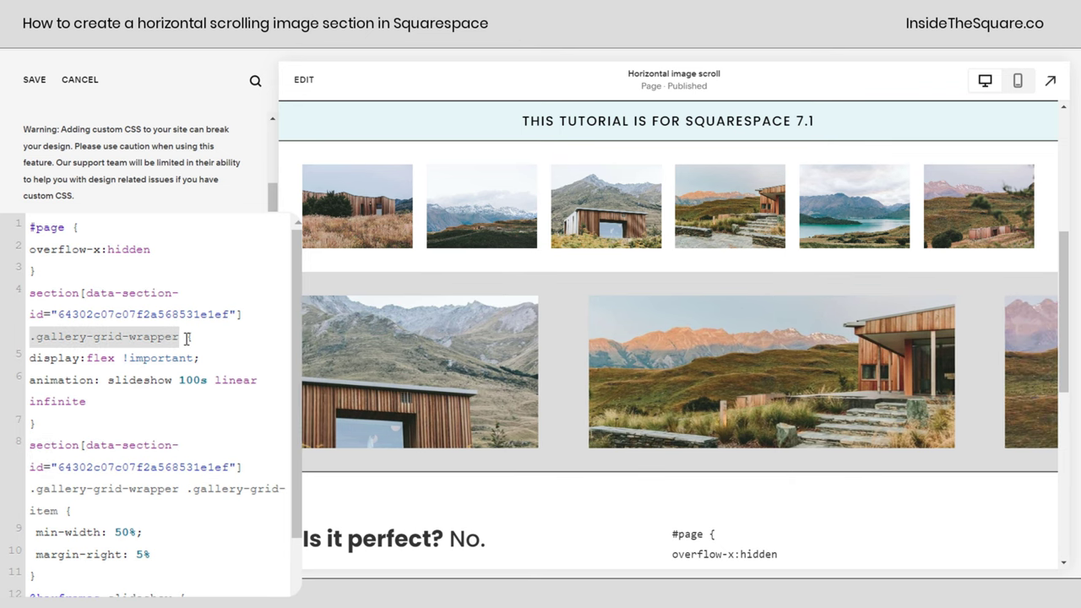
pyautogui.moveTo(32, 489); pyautogui.dragTo(180, 489)
pyautogui.click(145, 532)
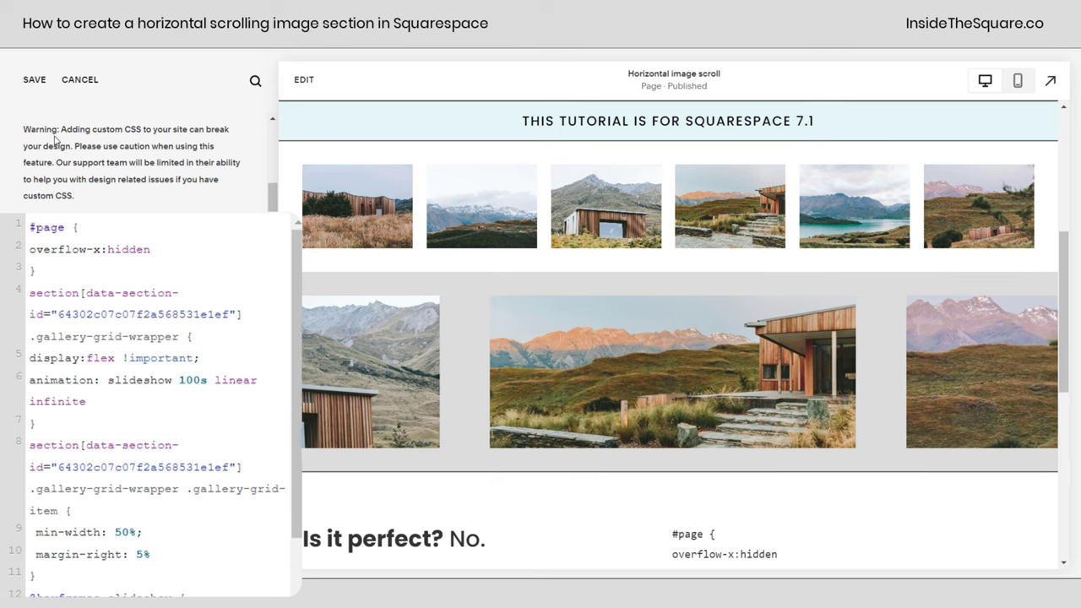
pyautogui.click(35, 80)
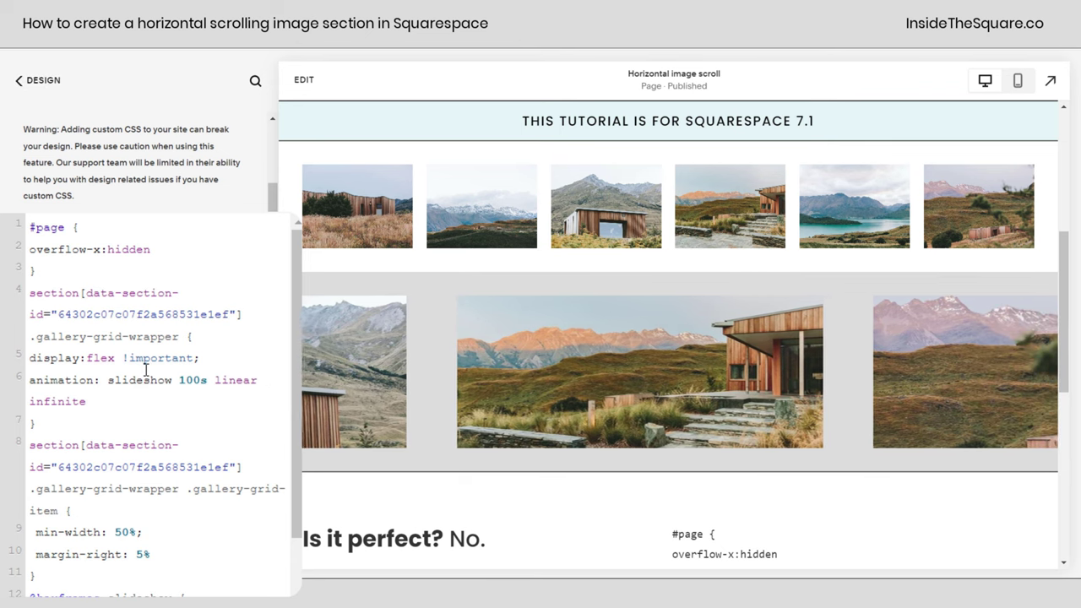